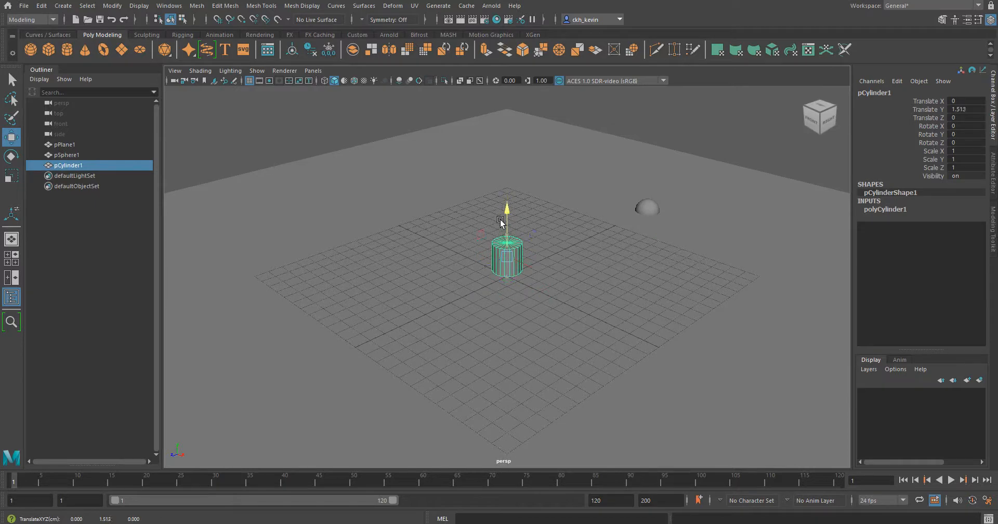
- In the wireframe side view, lower the cylinder onto the ground plane and raise the sphere to Translate Y about 1.05
key("space")
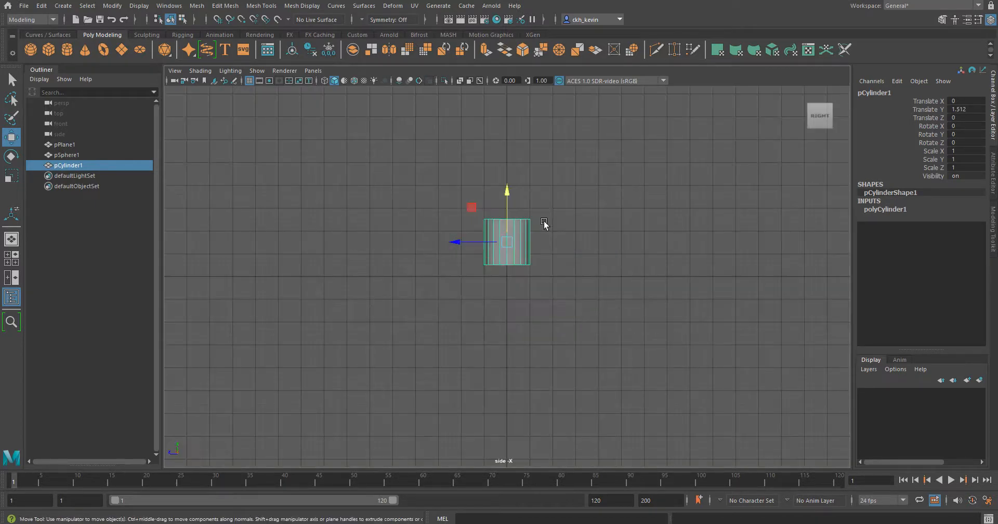
key("4")
scroll(507, 221, "down", 2)
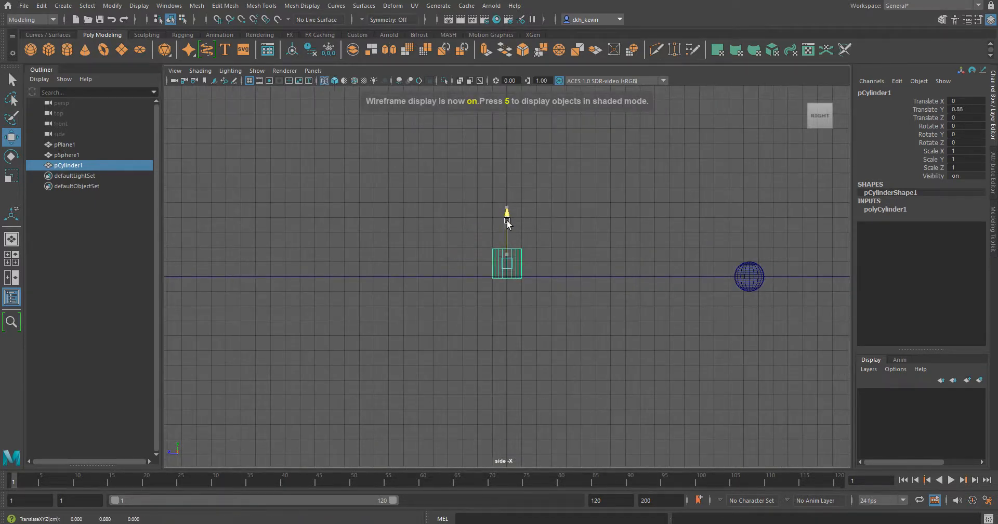
scroll(708, 276, "down", 1)
left_click(711, 276)
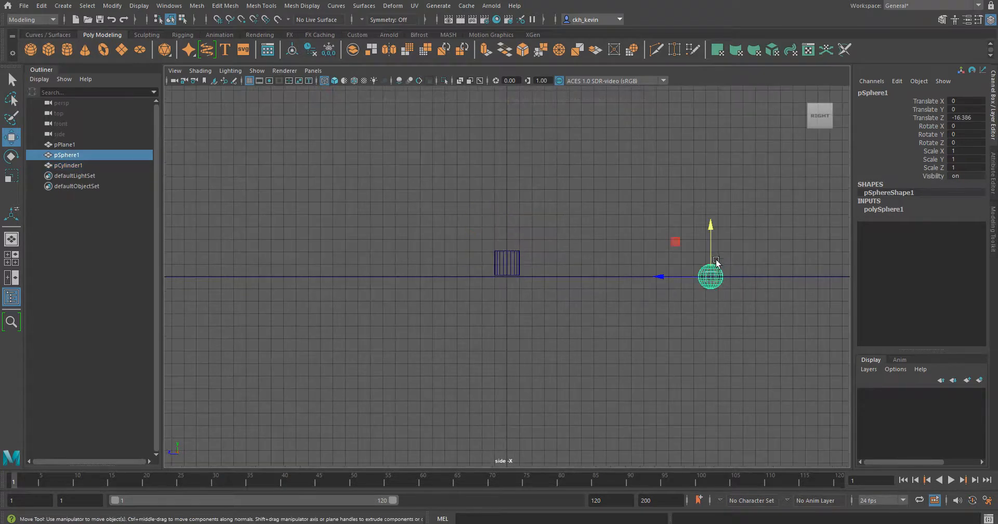
left_click_drag(711, 237, 709, 224)
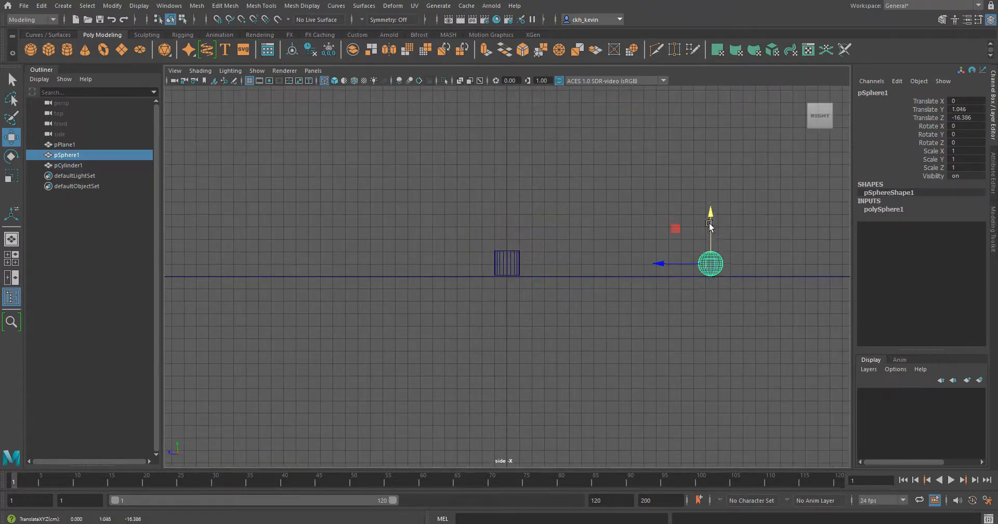
- Stretch the cylinder vertically to Scale Y about 2.94 and move it to Translate Y about 3.06, Z about 17.95
left_click(520, 257)
key("e")
key("r")
left_click_drag(508, 215, 510, 127)
key("w")
left_click_drag(507, 264, 244, 238)
- In the wireframe top view, move the cylinder along Z toward the scene center
key("space")
key("f")
key("4")
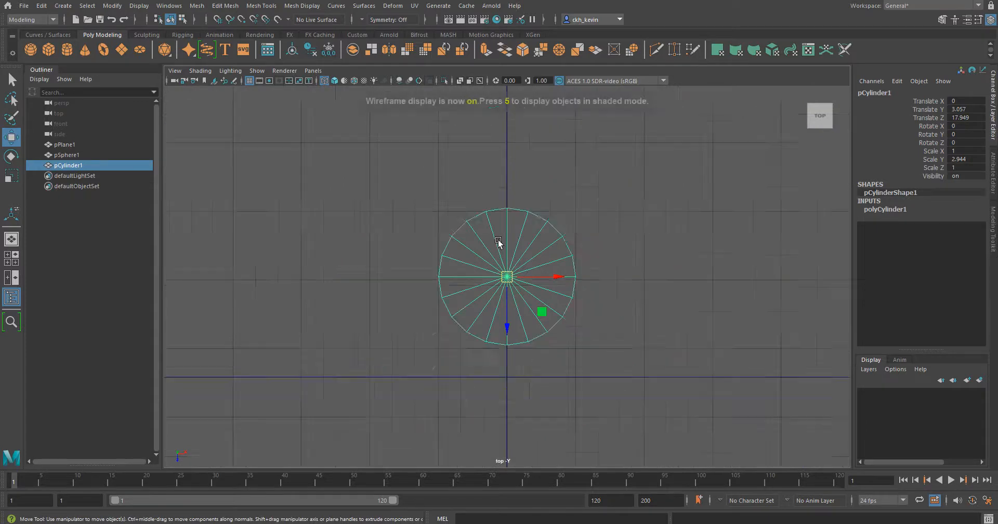
scroll(499, 239, "down", 15)
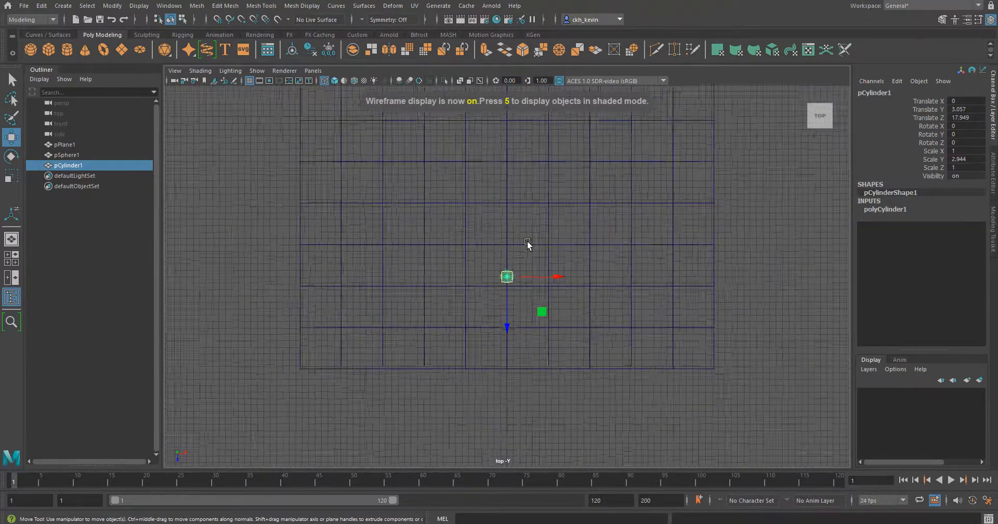
middle_click_drag(527, 243, 494, 379, "alt")
left_click_drag(494, 401, 497, 354)
- Duplicate the cylinder into a second-row pair at Z about 9.6 and center the pair behind the front cylinder
scroll(505, 314, "up", 2)
left_click_drag(522, 325, 502, 327, "shift")
scroll(504, 335, "up", 3)
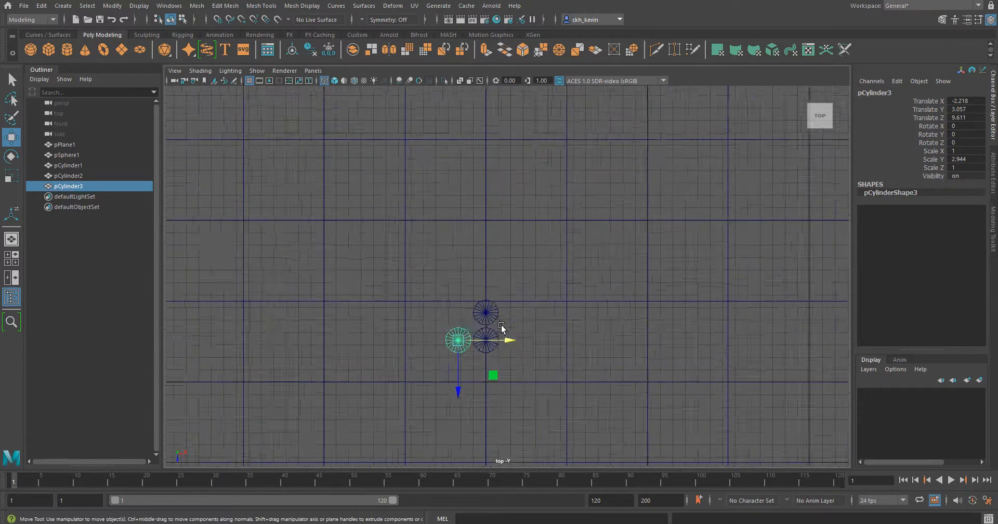
left_click(480, 356, "shift")
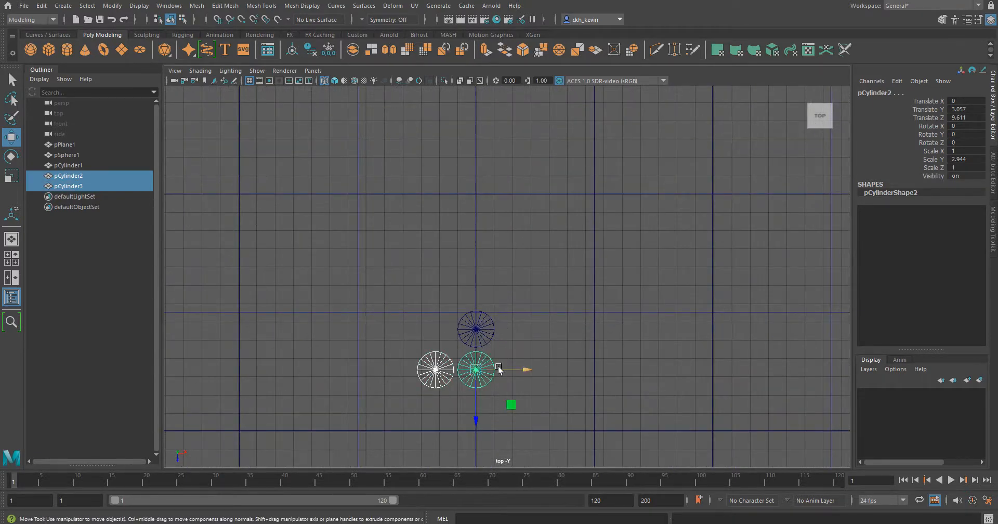
left_click_drag(498, 369, 526, 359)
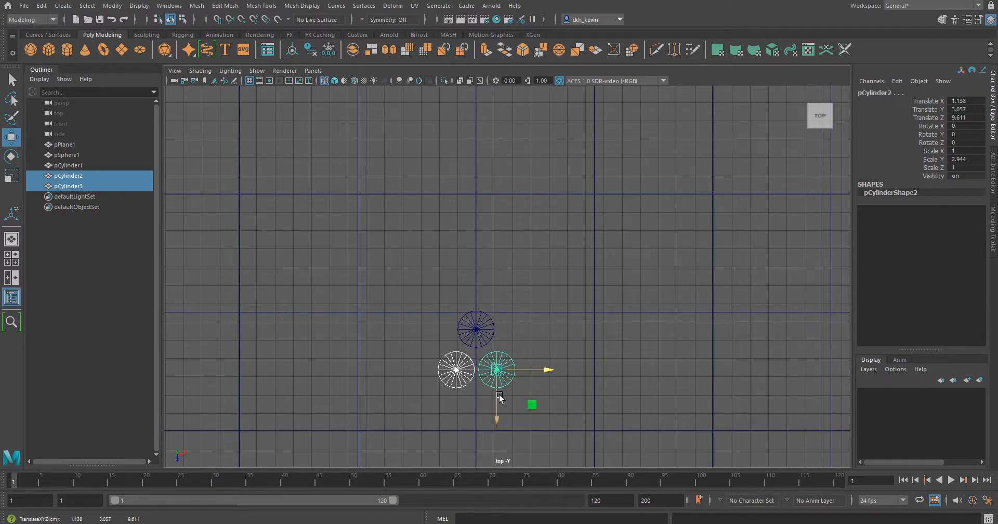
- Duplicate the second-row pair and one more cylinder to form a three-cylinder back row, and return to the shaded perspective view
key("ctrl+d")
mouse_move(497, 394)
left_mouse_down()
mouse_move(494, 432)
mouse_move(497, 407)
left_mouse_up()
left_click(496, 367)
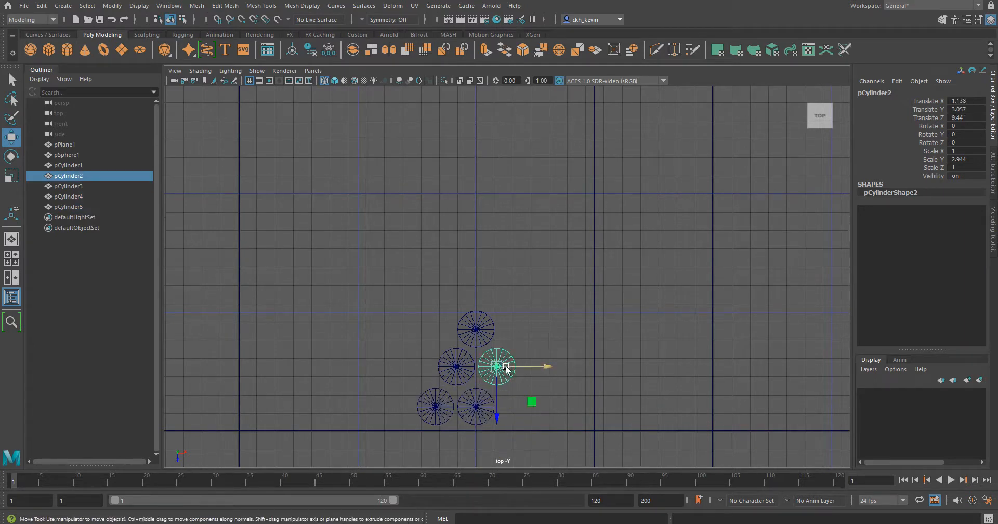
key("ctrl+d")
mouse_move(497, 367)
left_mouse_down()
mouse_move(520, 408)
mouse_move(496, 348)
mouse_move(513, 296)
mouse_move(501, 272)
mouse_move(475, 272)
left_mouse_up()
key("space")
key("5")
left_click(570, 183)
mouse_move(570, 183)
left_mouse_down("alt")
mouse_move(657, 221)
mouse_move(540, 276)
mouse_move(531, 326)
mouse_move(541, 323)
left_mouse_up("alt")
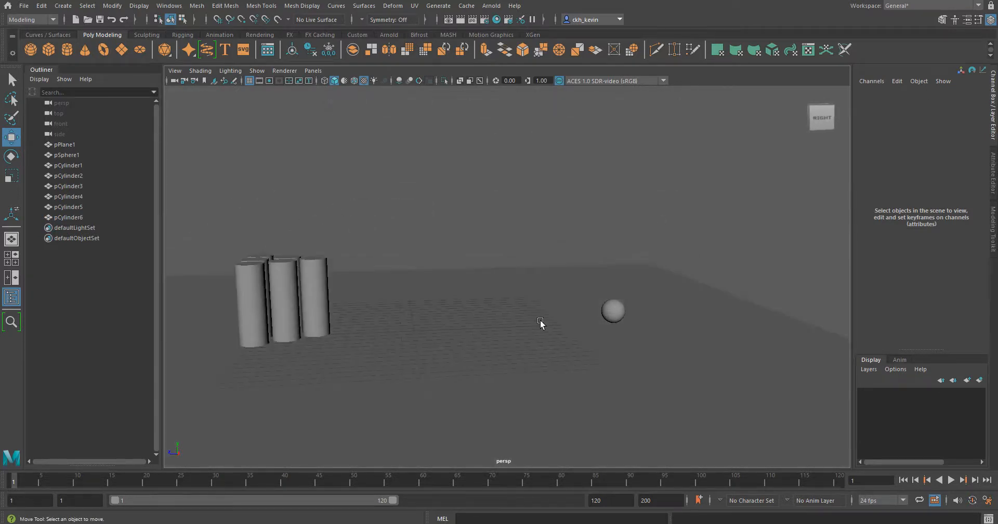
- Key the sphere's Translate Z at its starting position on frame 1
left_click(611, 311)
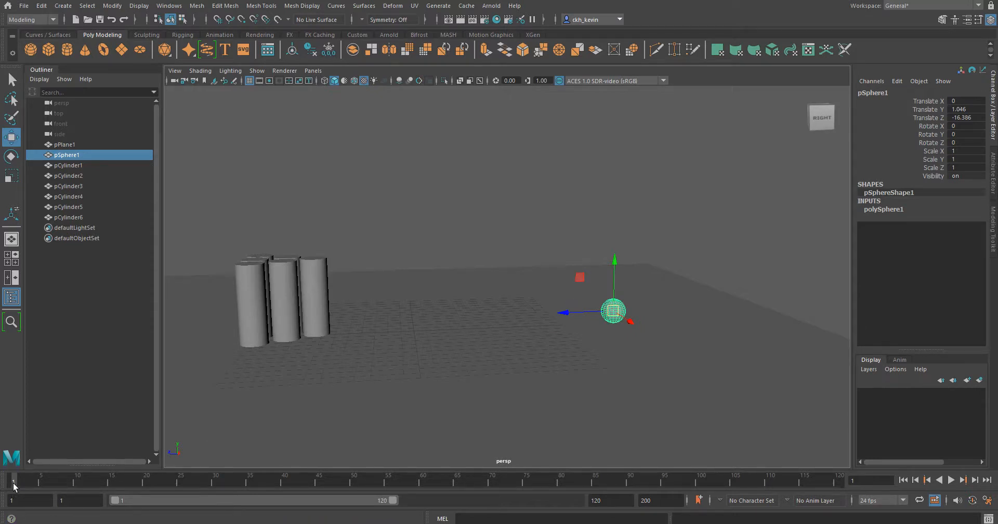
right_click(930, 121)
left_click(914, 141)
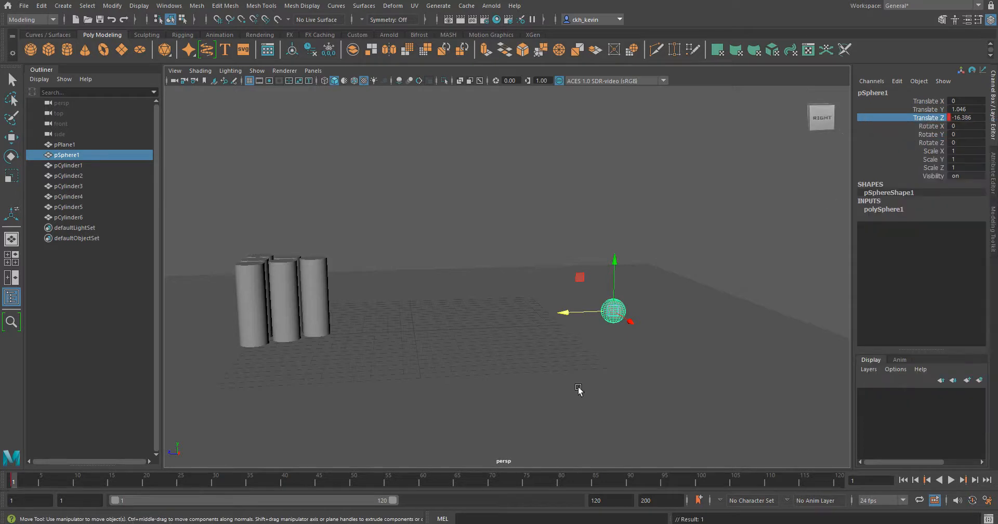
- At frame 60, move the sphere past the cylinders to Translate Z about 20.25 and key that channel
left_click_drag(488, 368, 194, 335, "alt")
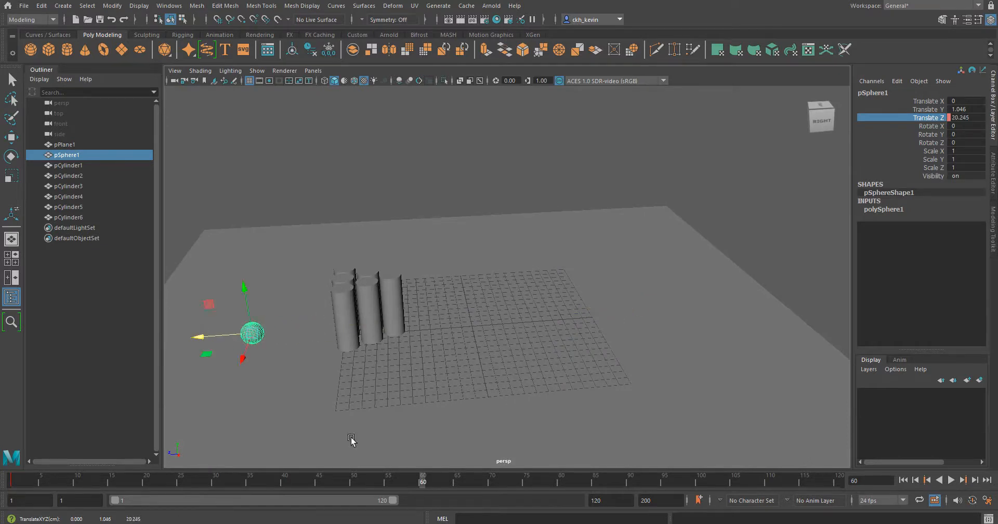
right_click(931, 121)
left_click(931, 135)
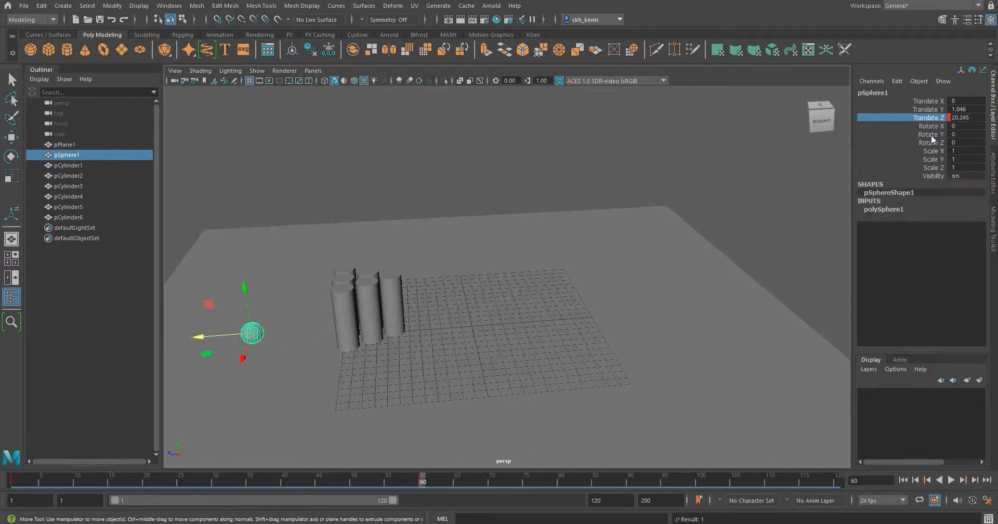
- Play the sphere's animation from the start and return to frame 1
left_click(903, 480)
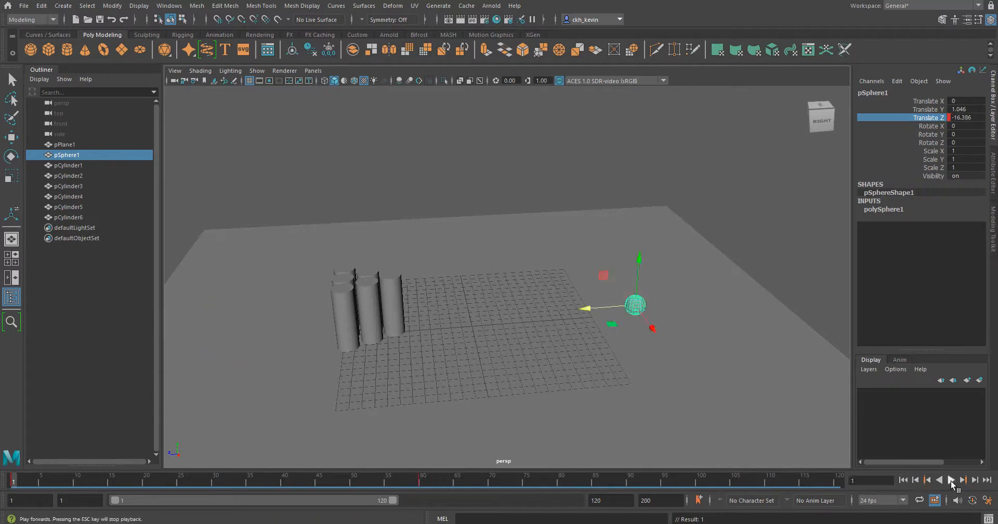
left_click(951, 480)
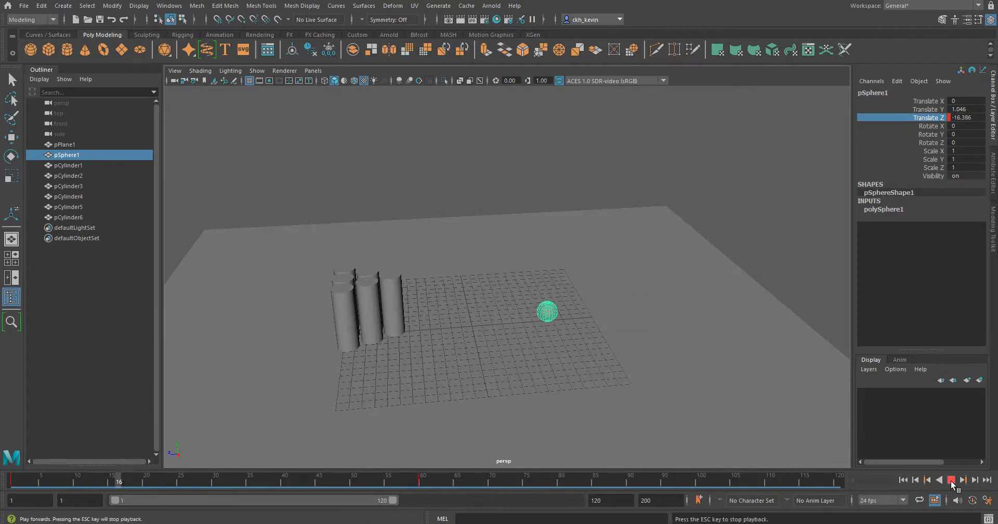
left_click(907, 481)
- Make the sphere and the ground plane passive rigid bodies using the FX toolset
left_click(538, 241, "shift")
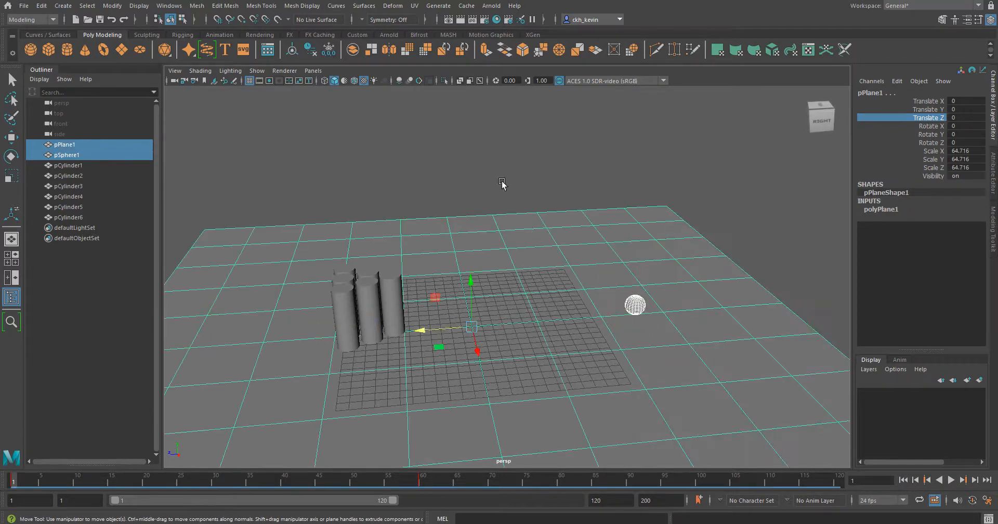
left_click(33, 21)
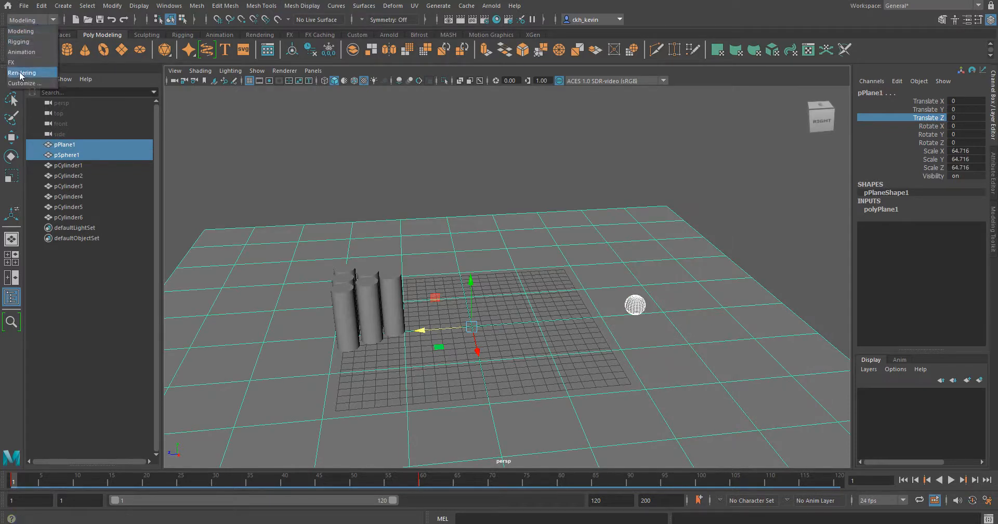
left_click(26, 63)
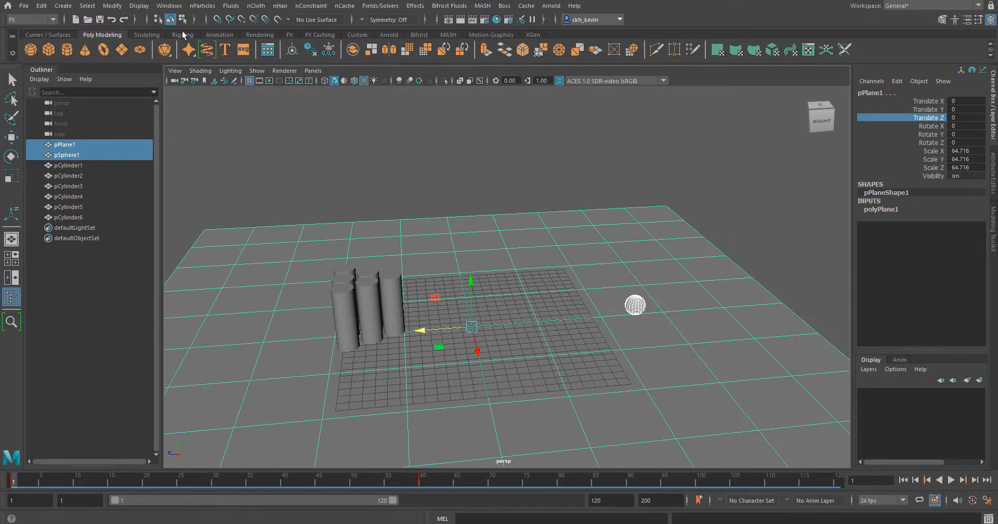
left_click(397, 6)
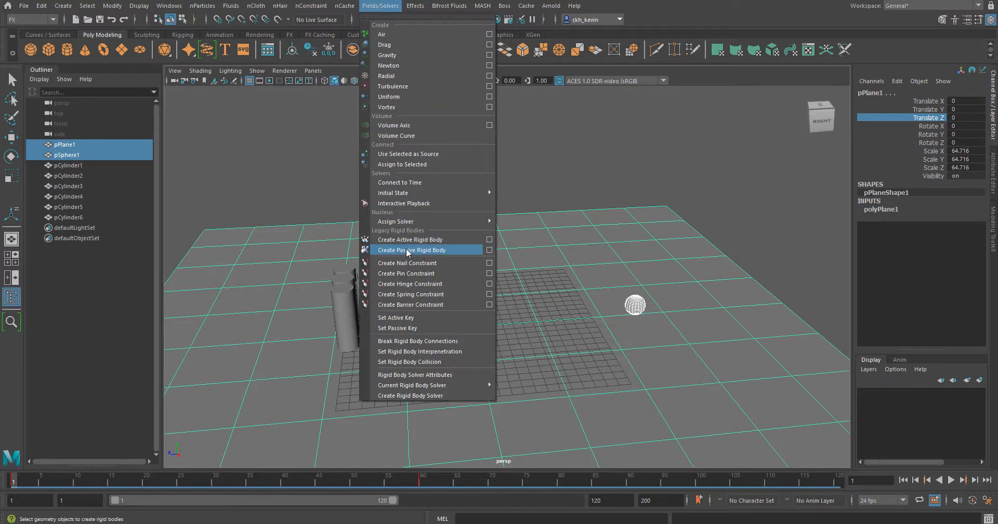
left_click(420, 250)
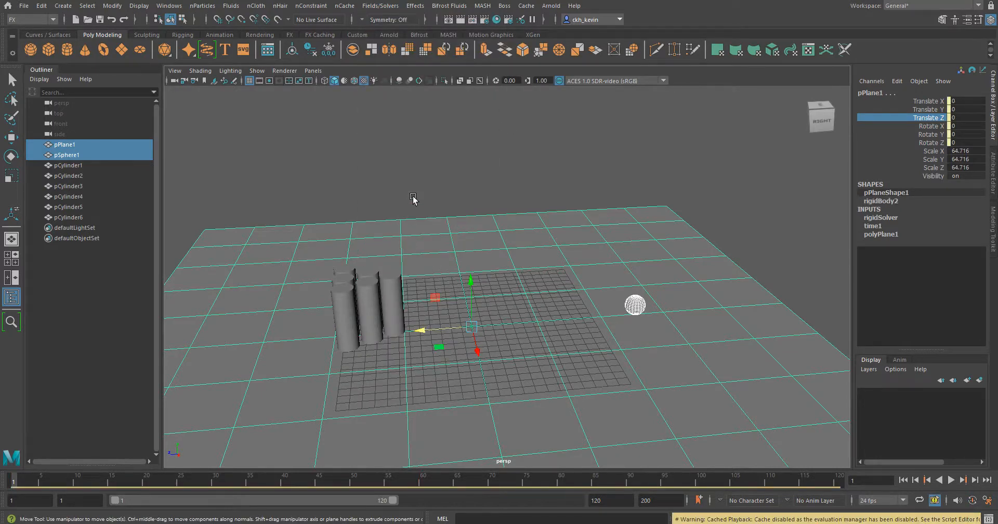
- Make all six cylinders active rigid bodies
left_click(424, 175)
left_click_drag(402, 264, 421, 220, "alt")
left_click_drag(307, 227, 402, 267)
left_click_drag(434, 189, 434, 203, "alt")
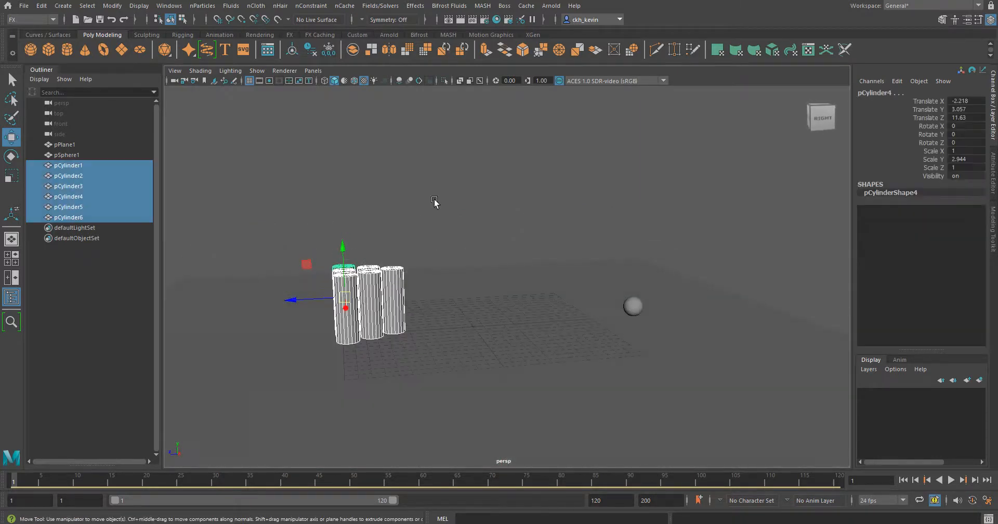
left_click(374, 6)
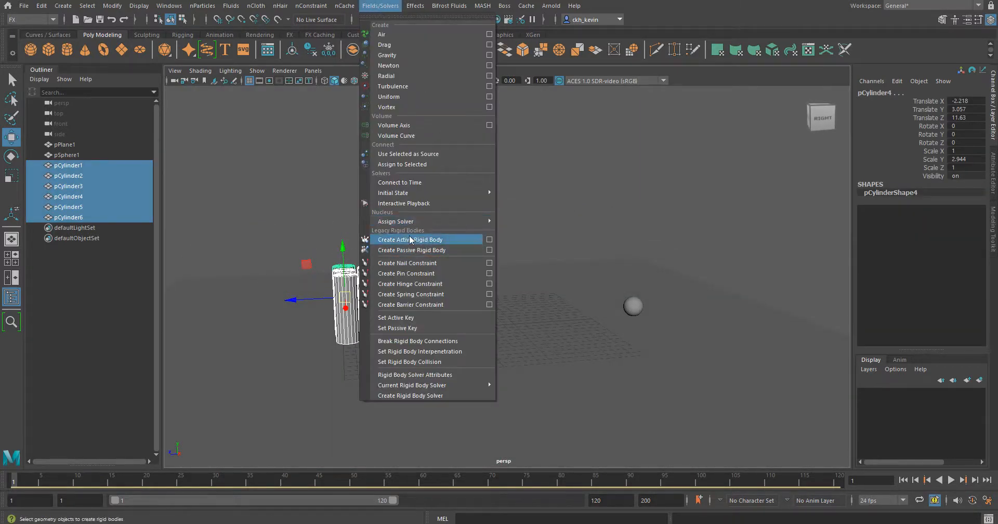
left_click(419, 240)
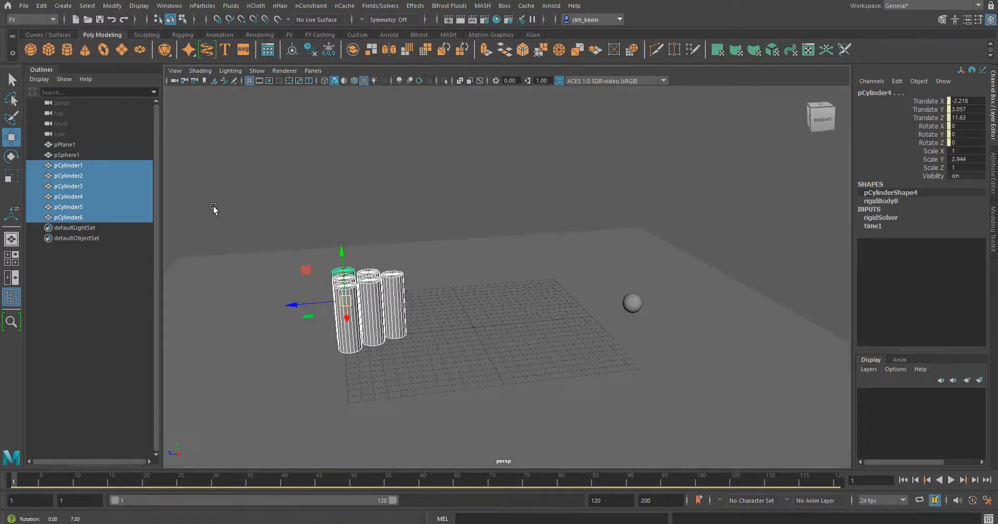
- Turn on shape display in the Outliner and select the sphere's rigid body node
left_click(81, 216)
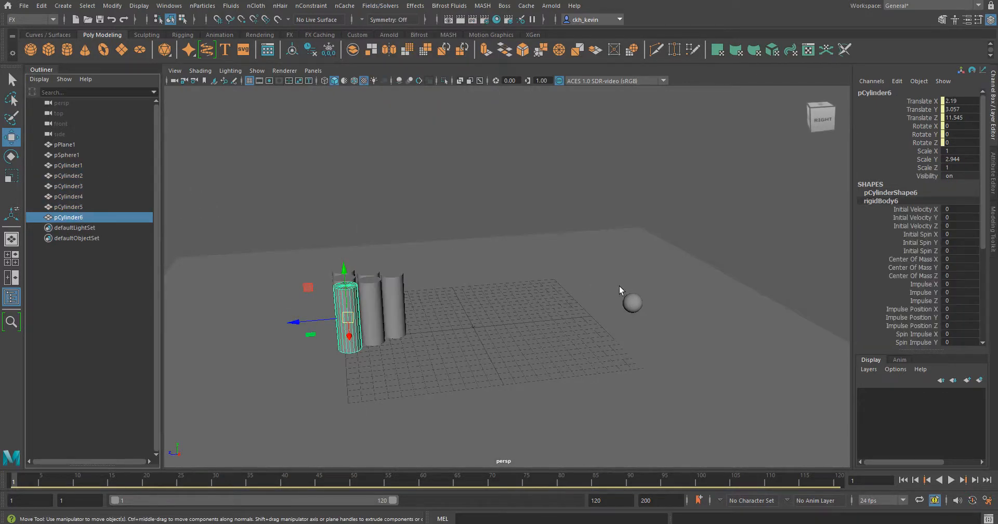
left_click(632, 305)
left_click(39, 80)
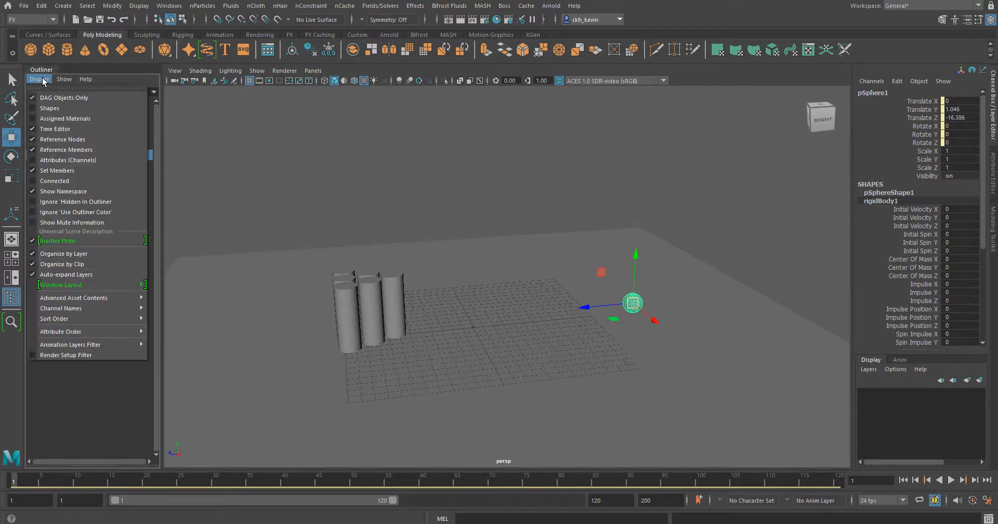
left_click(32, 110)
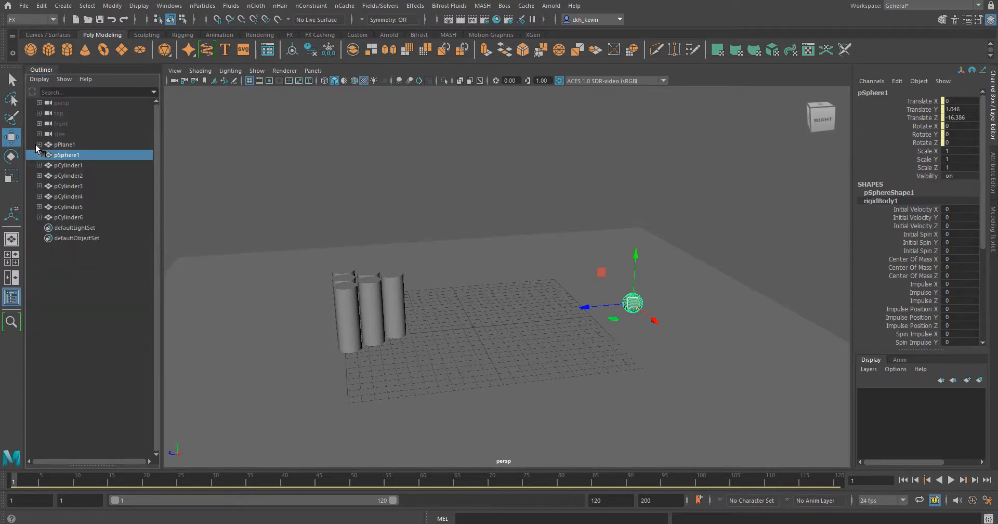
left_click(64, 176)
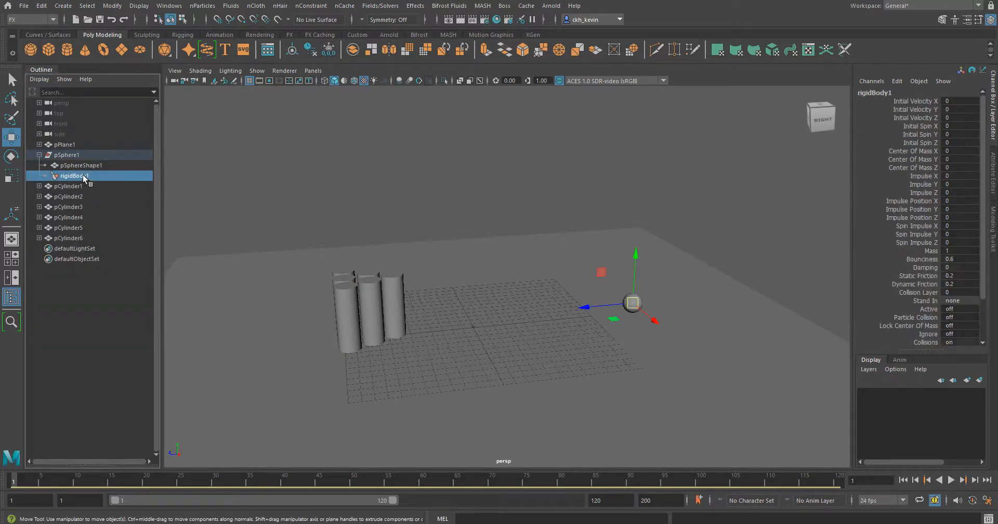
- Expand all six cylinders in the Outliner to inspect their rigid body nodes
left_click(39, 186)
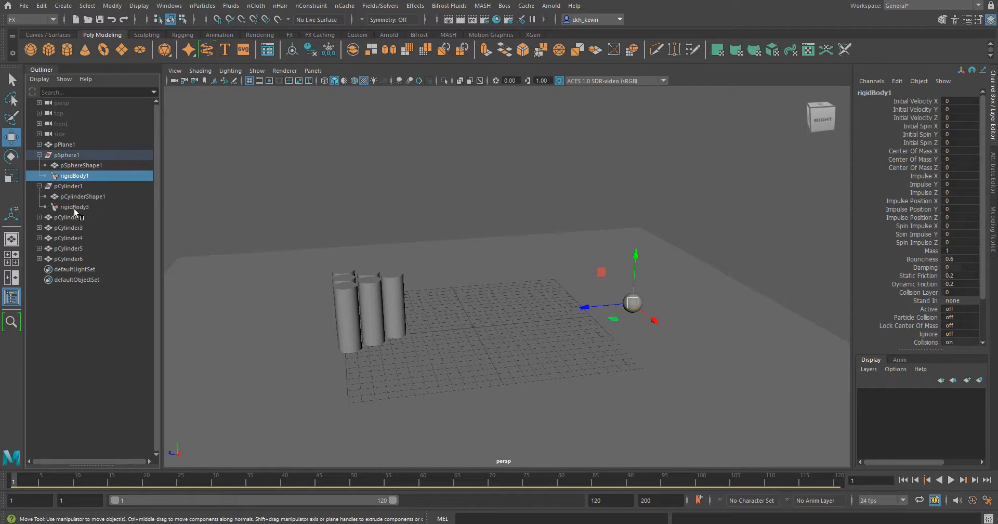
left_click(357, 294)
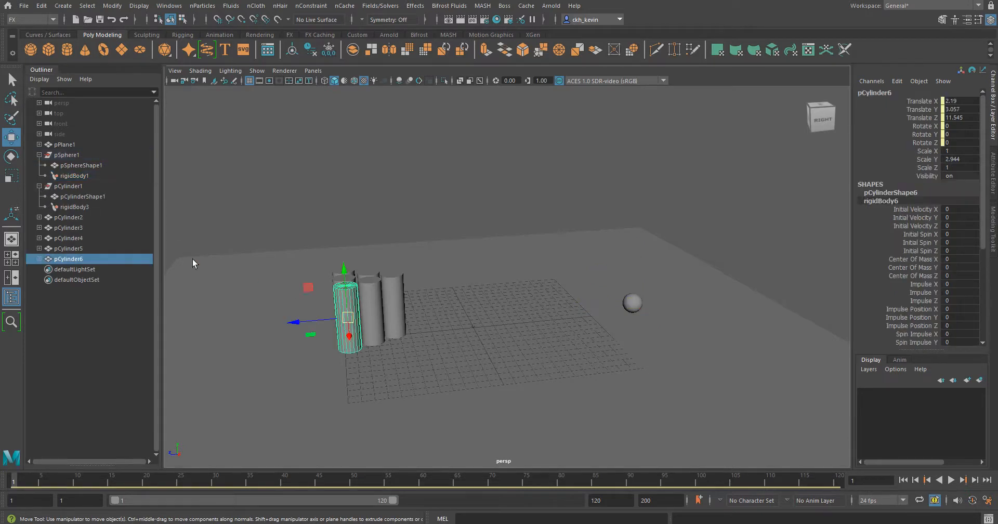
left_click(39, 259)
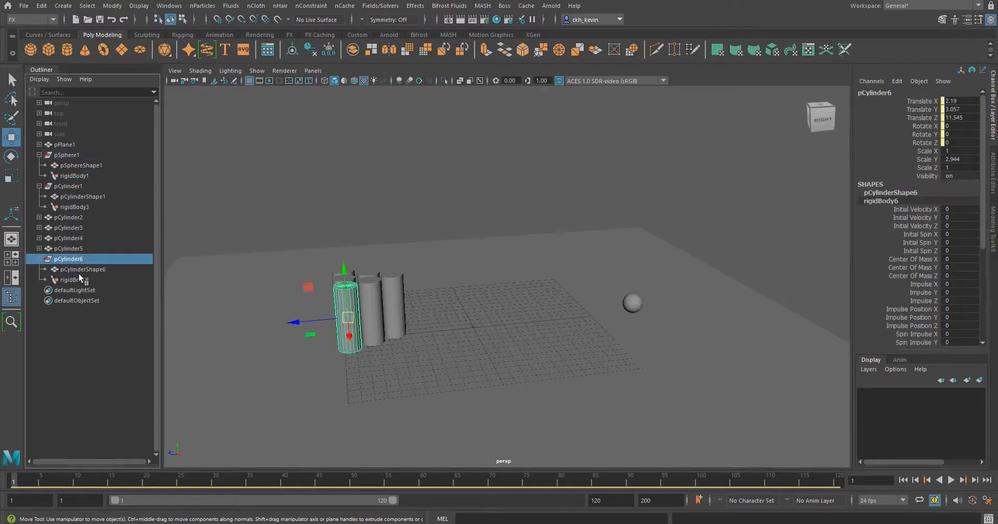
left_click(39, 249)
left_click(39, 238)
left_click(39, 228)
left_click(39, 217)
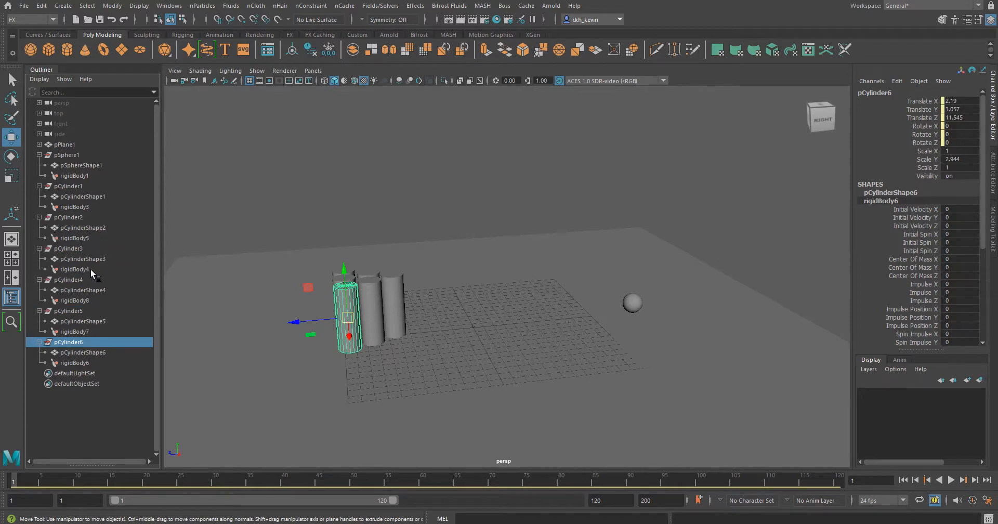
- Deselect everything and play the rigid body simulation
left_click(573, 192)
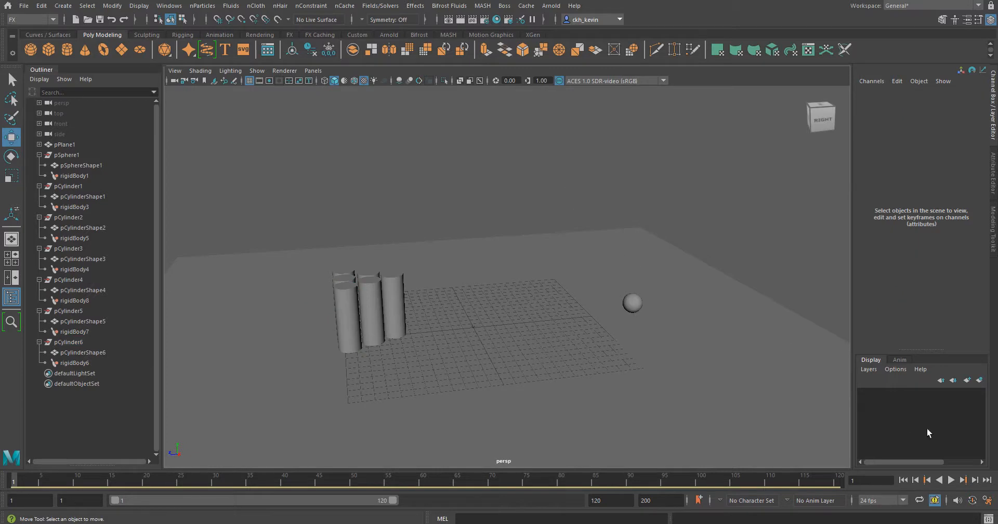
left_click(950, 481)
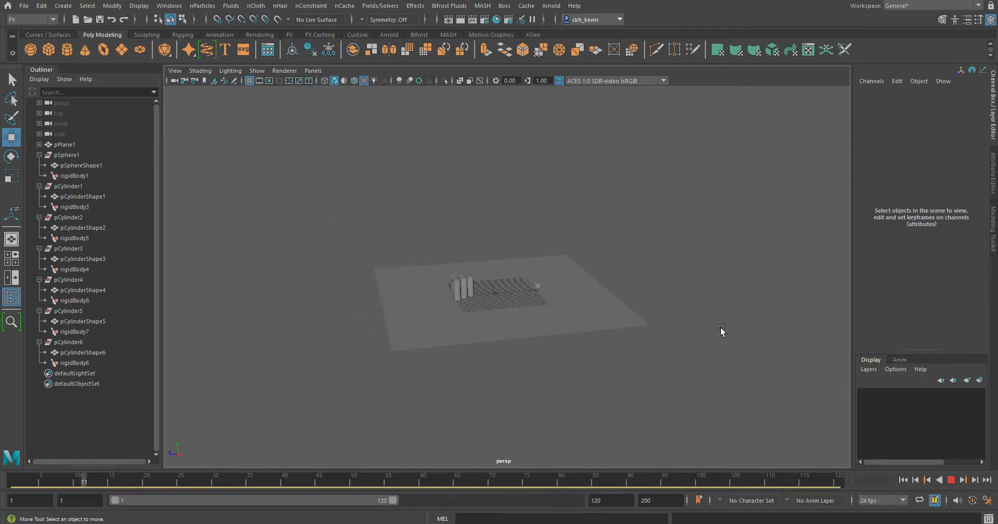
- Watch the running rigid body simulation from a low side view and return to frame 1
left_click_drag(570, 351, 486, 260, "alt")
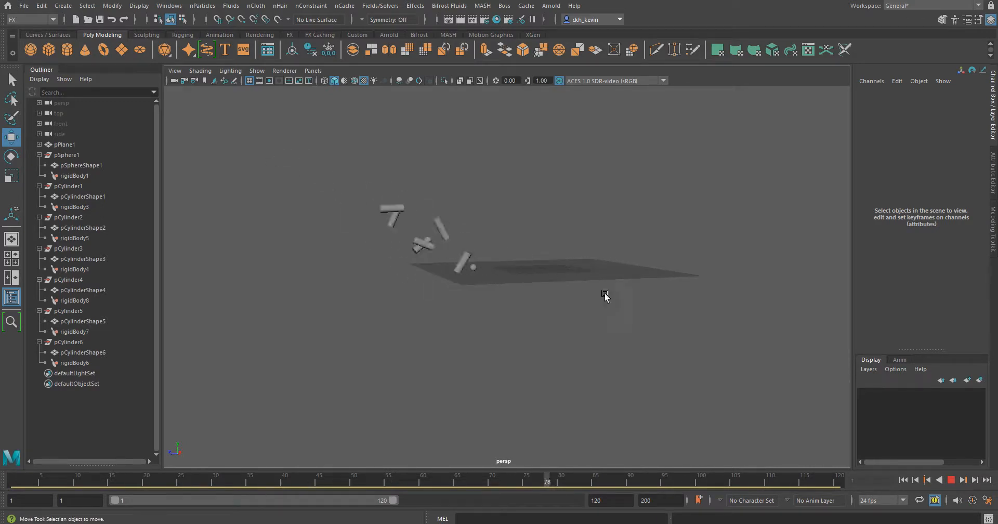
left_click(950, 480)
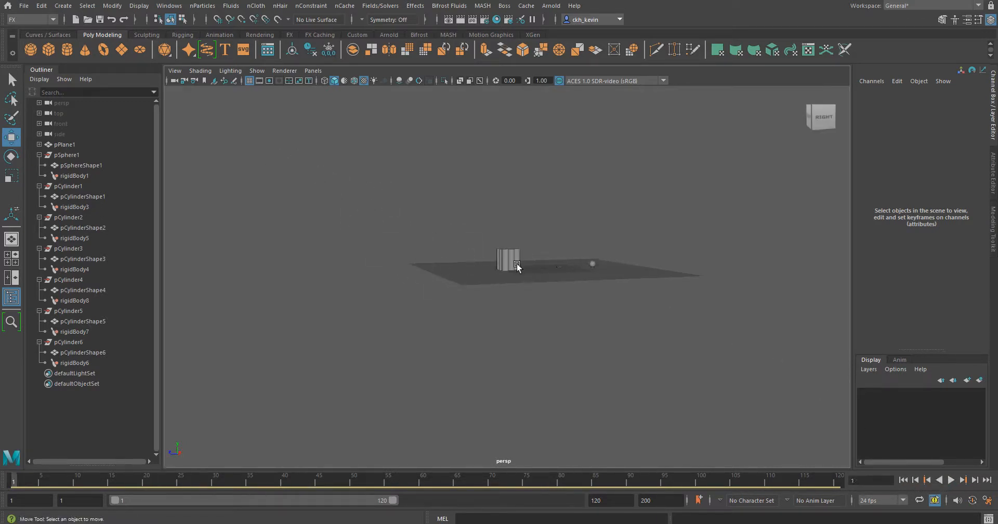
- Create a gravity field in the scene with nothing selected
left_click_drag(512, 229, 508, 270, "alt")
right_click_drag(508, 270, 606, 233, "alt")
middle_click_drag(606, 233, 446, 240, "alt")
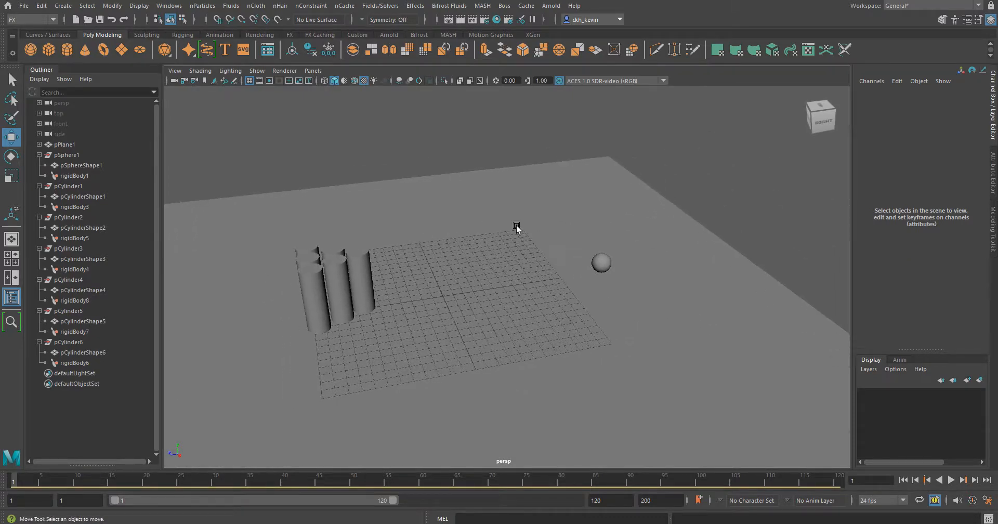
left_click_drag(517, 228, 599, 250, "alt")
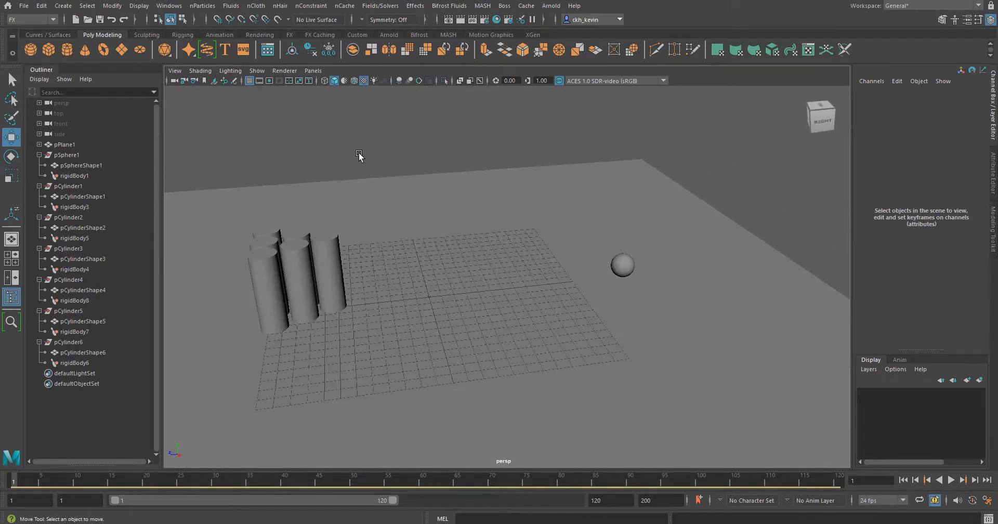
left_click(380, 6)
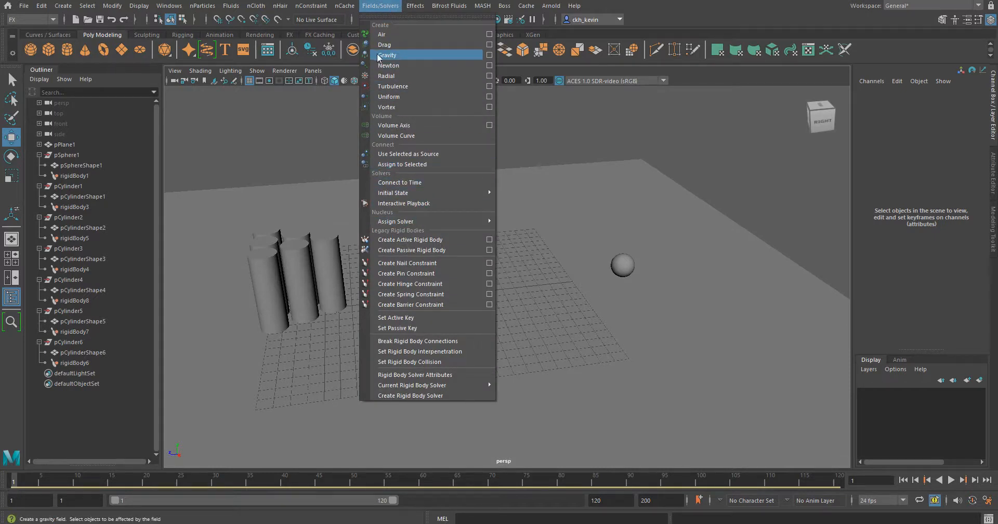
left_click(399, 55)
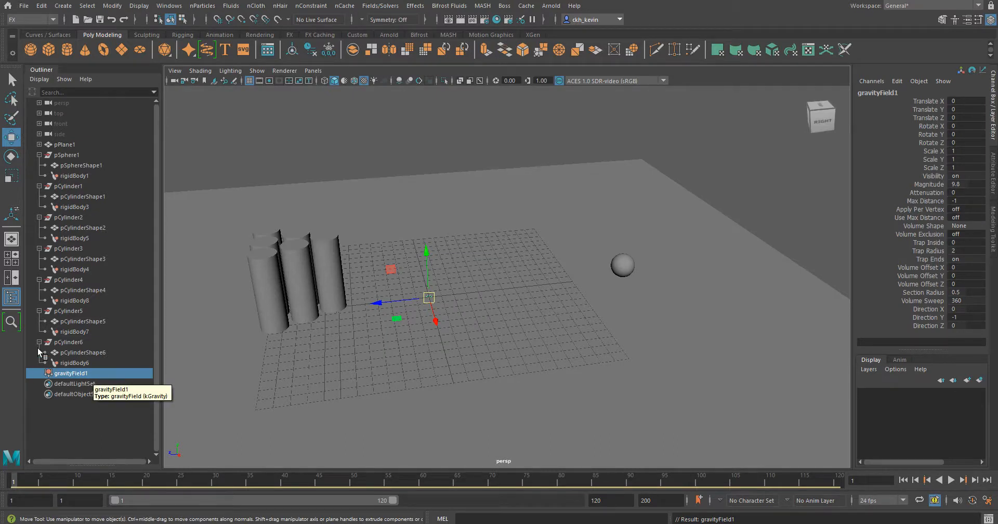
- Assign the gravity field to the shape nodes of all six cylinders
left_click_drag(268, 294, 349, 233, "alt")
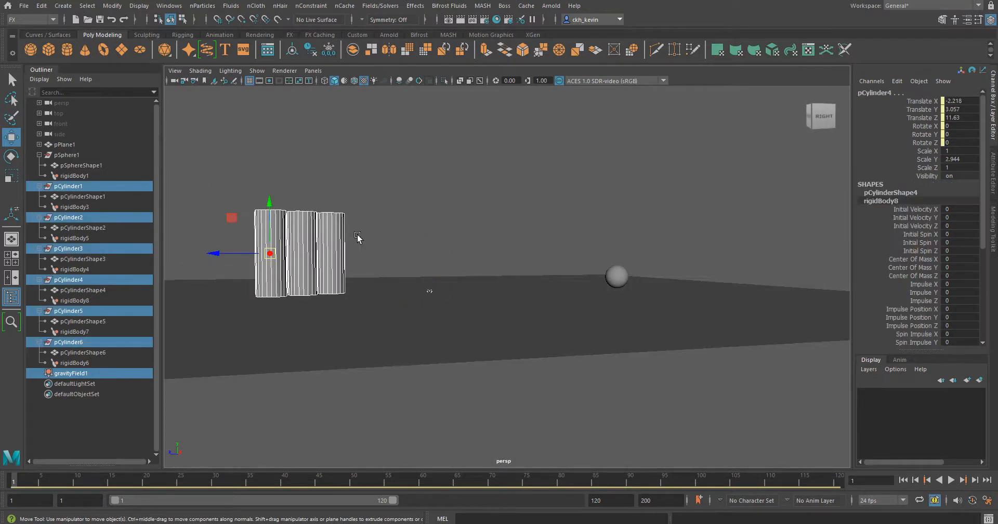
left_click(390, 6)
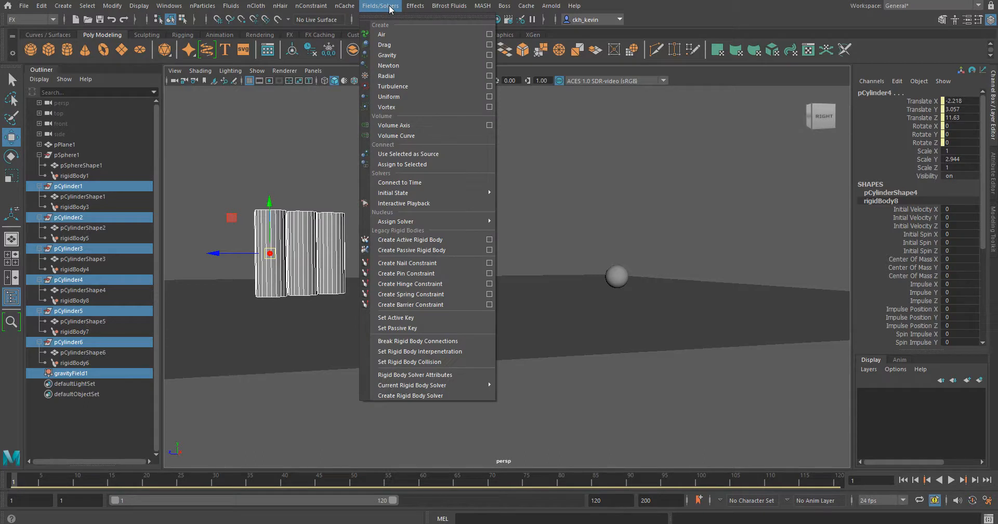
left_click(78, 374)
left_click_drag(218, 290, 166, 328, "alt")
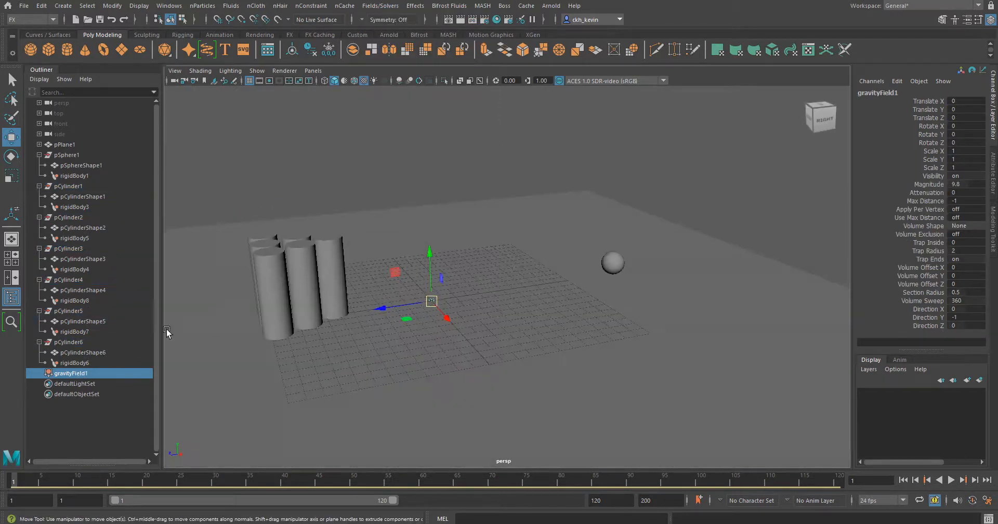
left_click(81, 353, "ctrl")
left_click(78, 321, "ctrl")
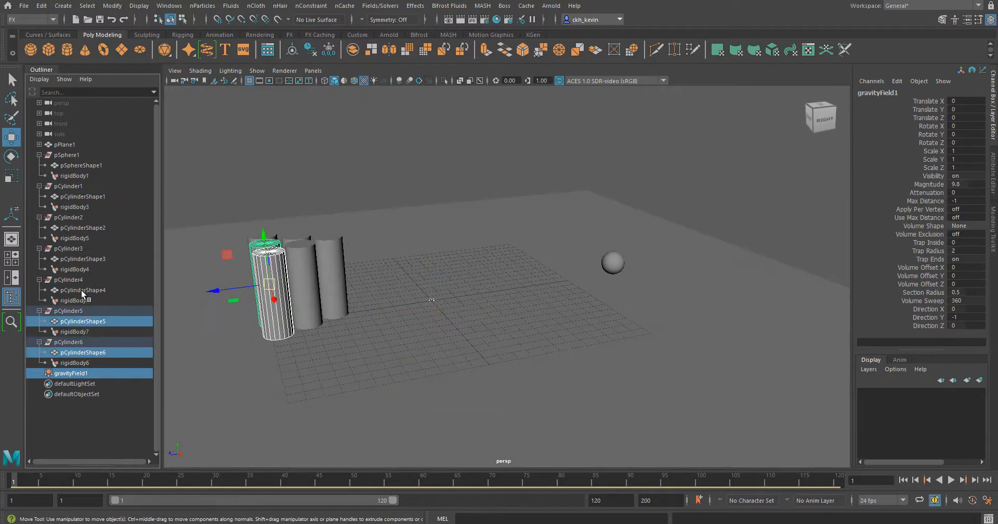
left_click(81, 290, "ctrl")
left_click(82, 259, "ctrl")
left_click(79, 228, "ctrl")
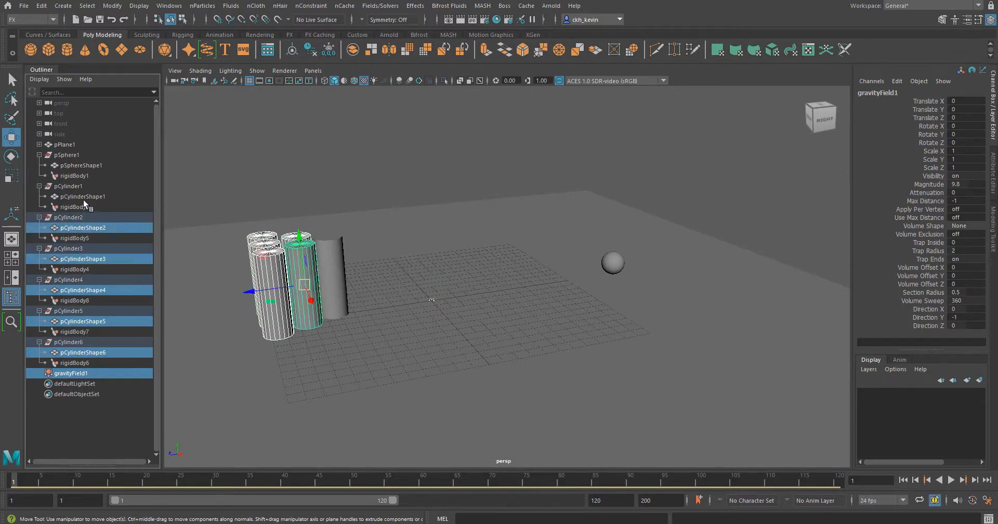
left_click(83, 196, "ctrl")
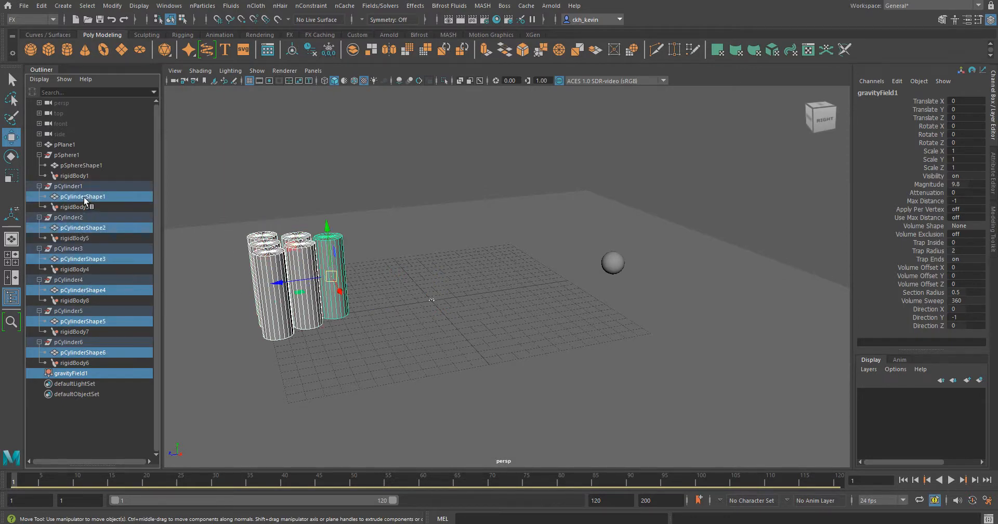
left_click(384, 6)
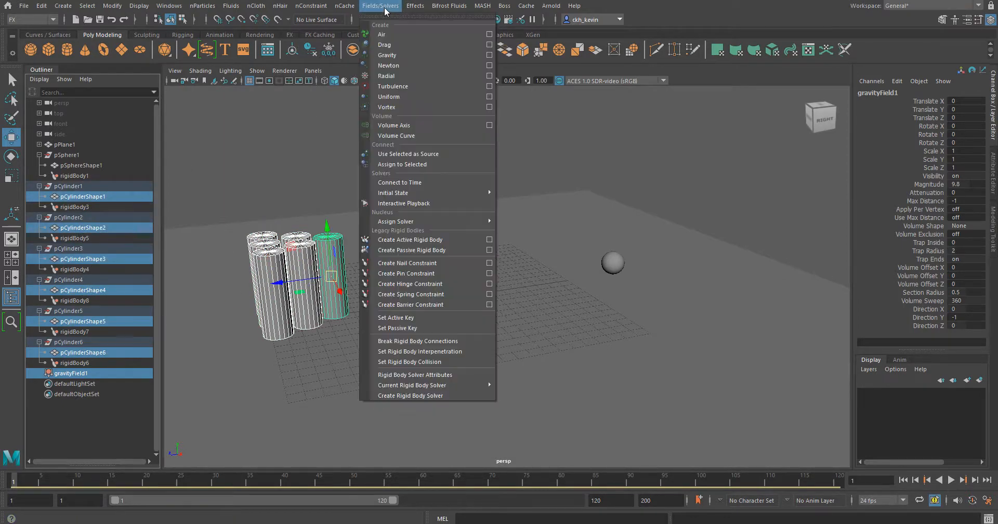
left_click(403, 165)
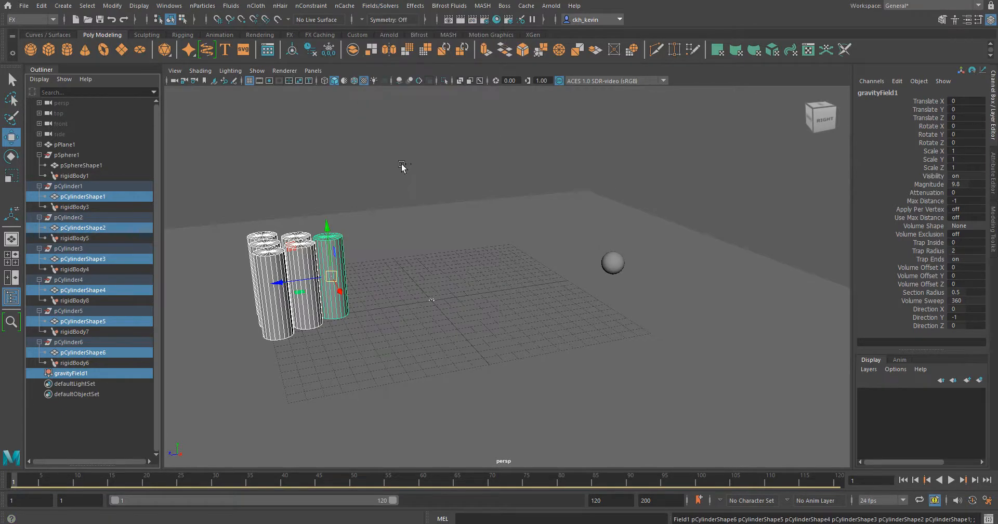
- Try a gravity field magnitude of 100 and play the simulation
left_click(91, 375)
left_click(969, 22)
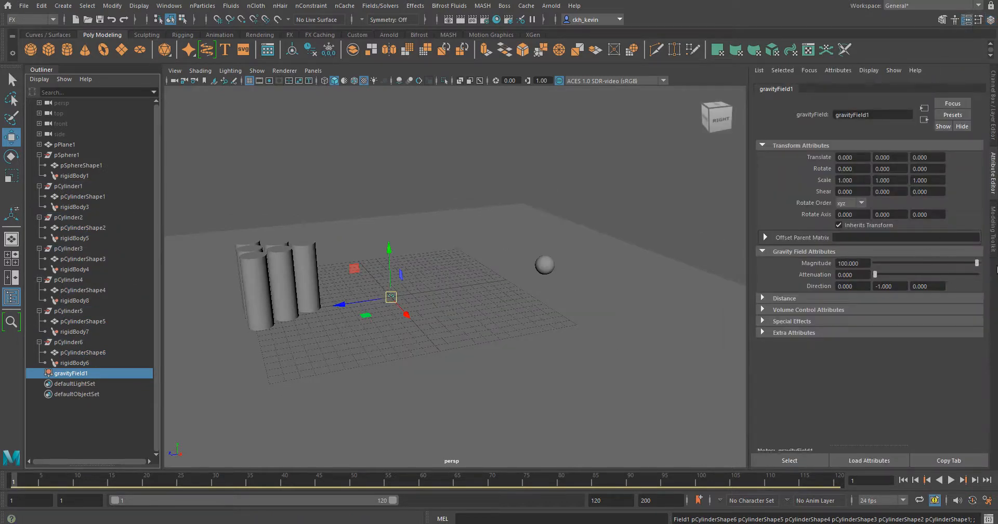
scroll(588, 265, "down", 5)
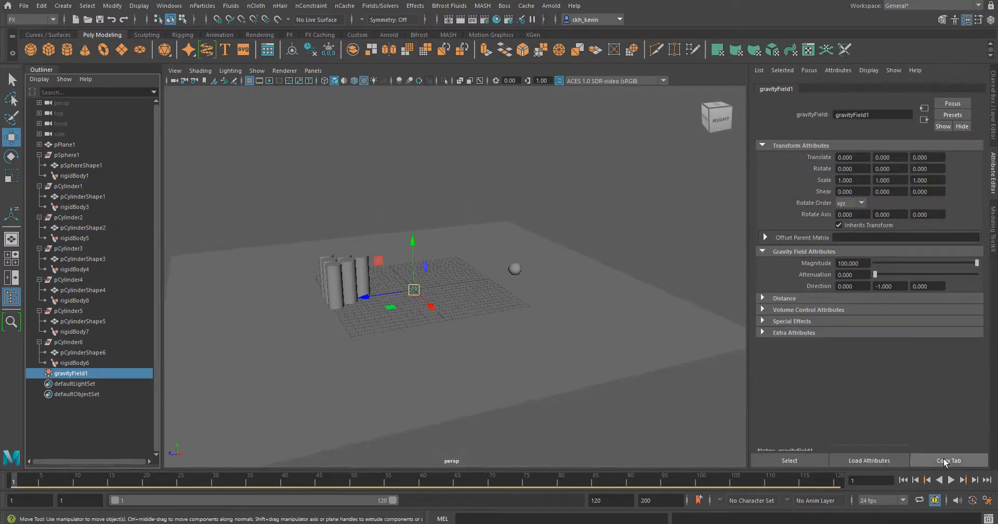
left_click(951, 480)
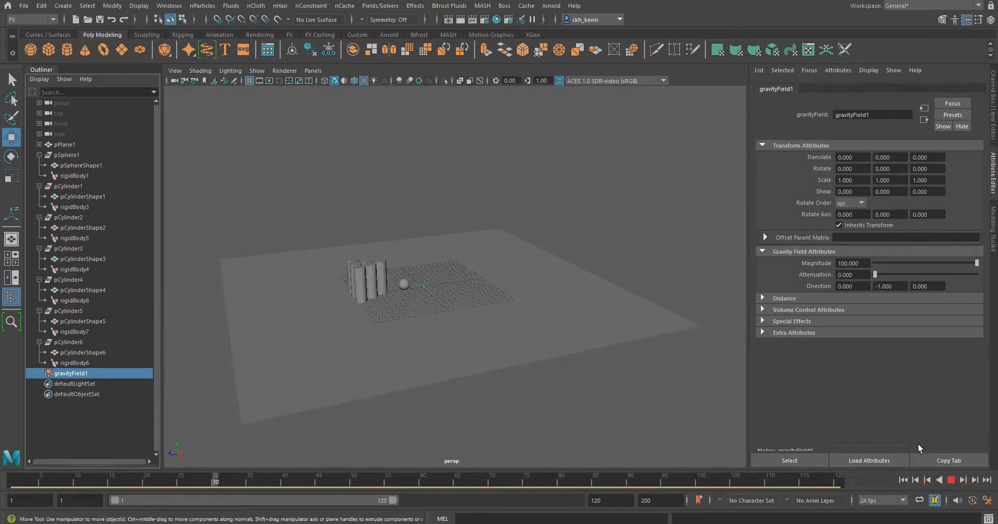
left_click(951, 480)
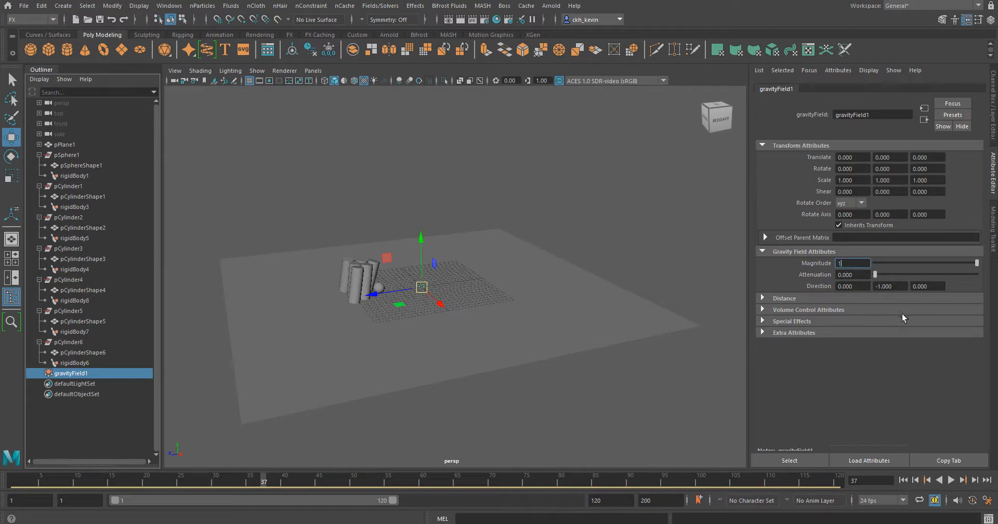
- Set the gravity field's magnitude to 10, replay the simulation from the start and inspect the cylinders' fall
left_click(904, 480)
left_click(950, 480)
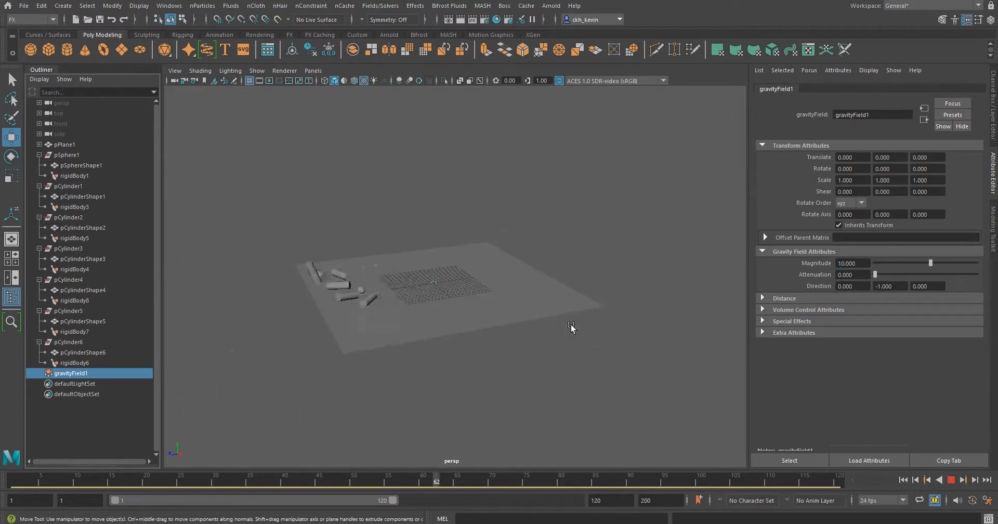
left_click_drag(574, 327, 536, 316, "alt")
scroll(471, 279, "up", 3)
middle_click_drag(470, 279, 526, 261, "alt")
scroll(548, 280, "up", 4)
left_click_drag(527, 268, 545, 259, "alt")
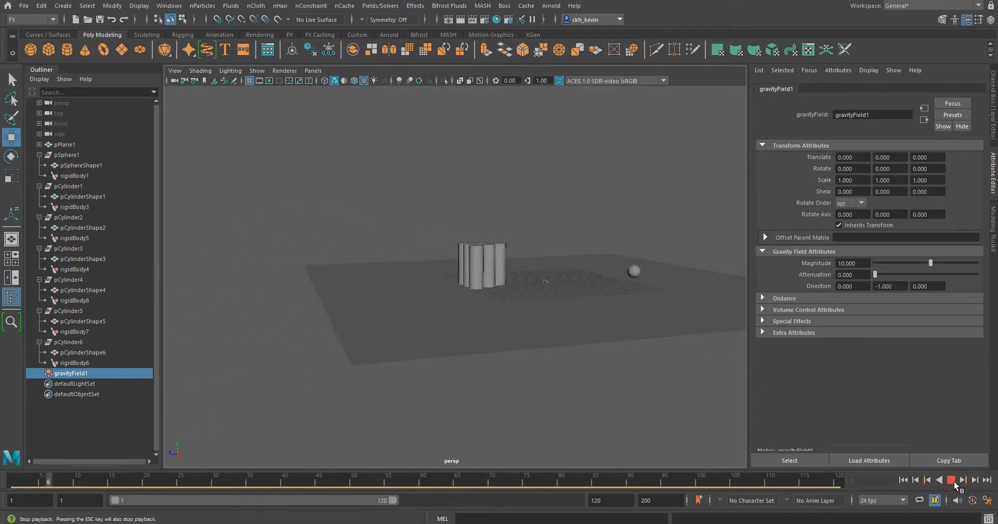
key("Escape")
- Scale the ground plane up uniformly and stretch it much longer along Z, the sphere's travel direction
scroll(456, 321, "down", 2)
left_click_drag(446, 331, 444, 334, "alt")
left_click(443, 331)
scroll(444, 330, "down", 3)
key("e")
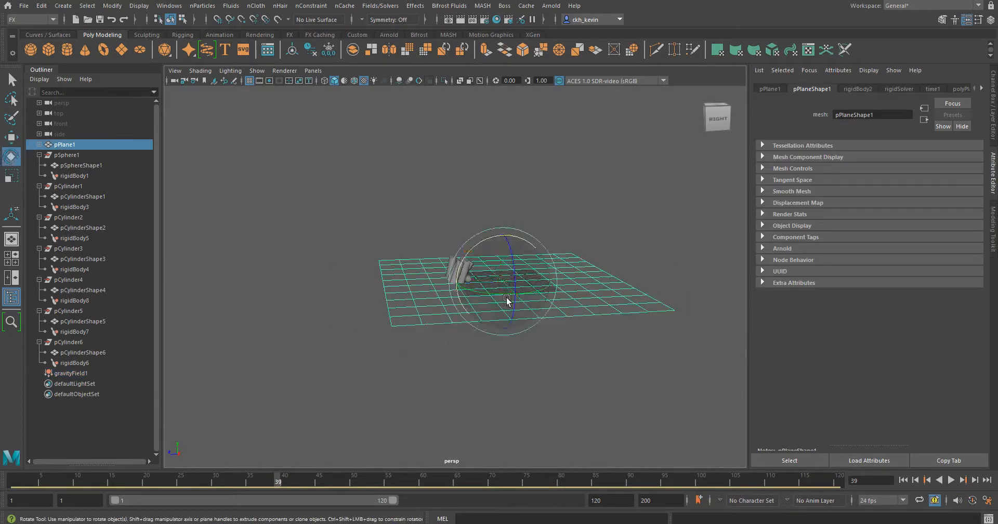
key("r")
left_click_drag(503, 281, 990, 311)
scroll(506, 276, "down", 4)
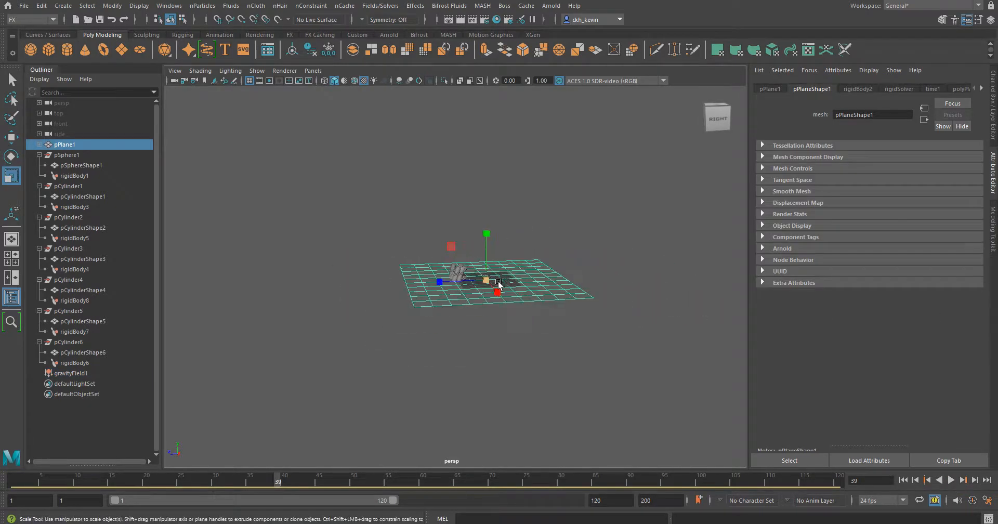
left_click_drag(486, 281, 976, 277)
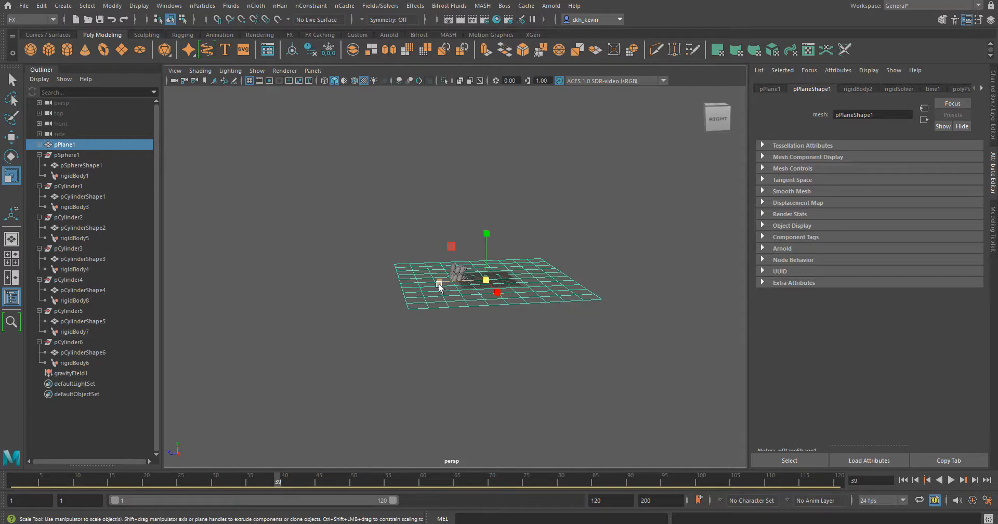
left_click_drag(439, 285, 318, 298)
scroll(500, 309, "up", 5)
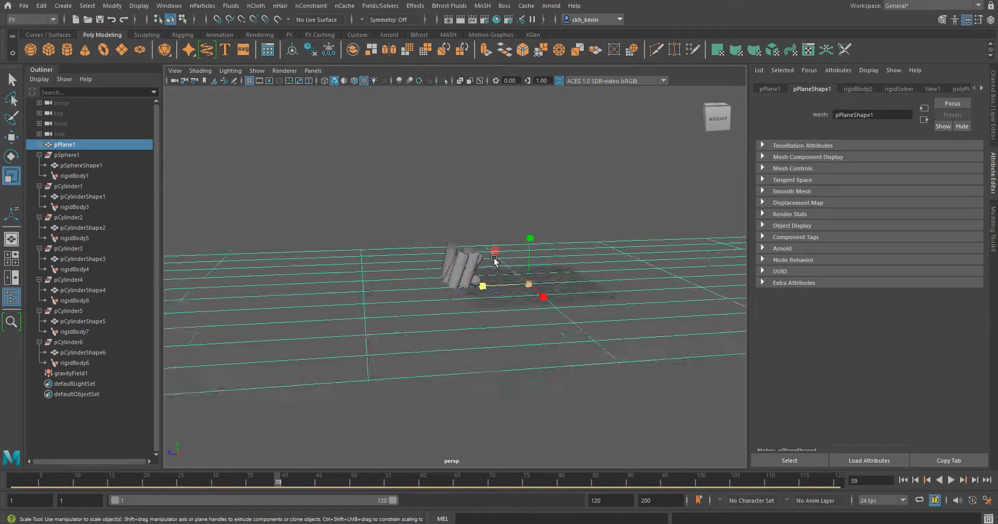
scroll(495, 259, "up", 3)
left_click(497, 185)
- Play the simulation from frame 1, examine the scattered cylinders against the ground plane, and rewind to the start
left_click(903, 481)
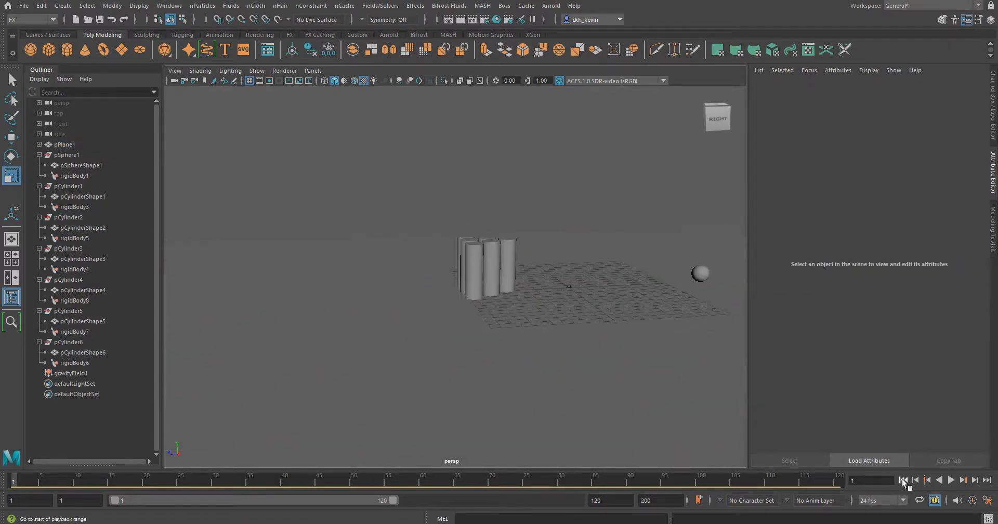
left_click(951, 480)
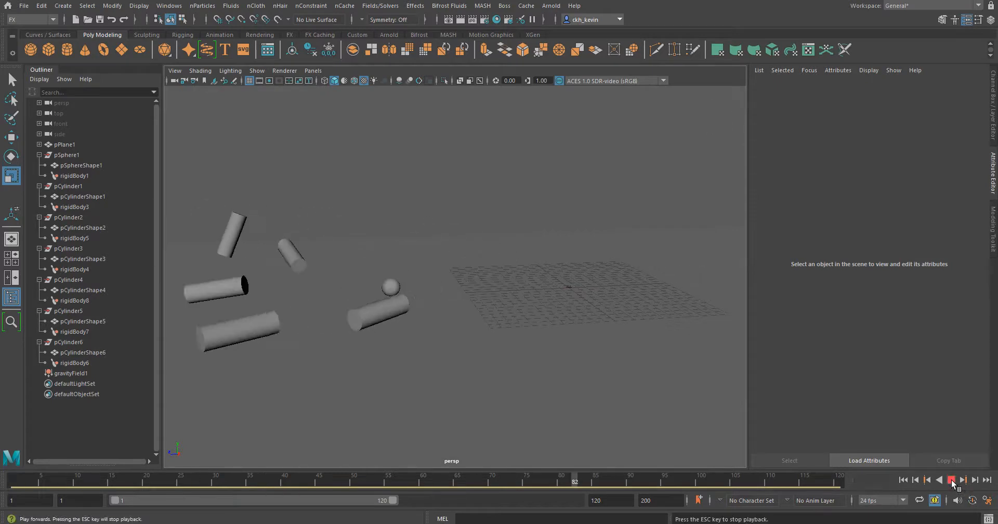
left_click(951, 480)
left_click_drag(618, 325, 590, 306, "alt")
left_click_drag(573, 287, 674, 284, "alt")
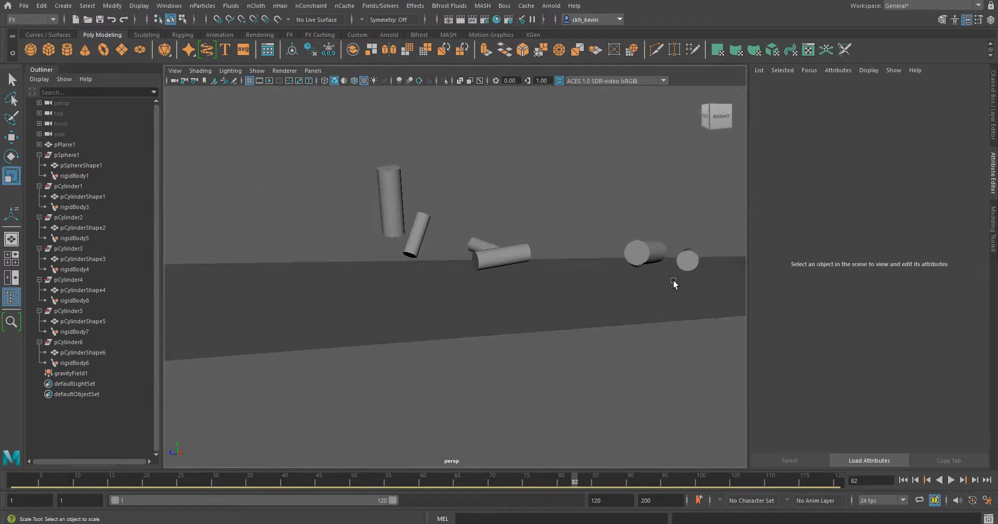
left_click(951, 480)
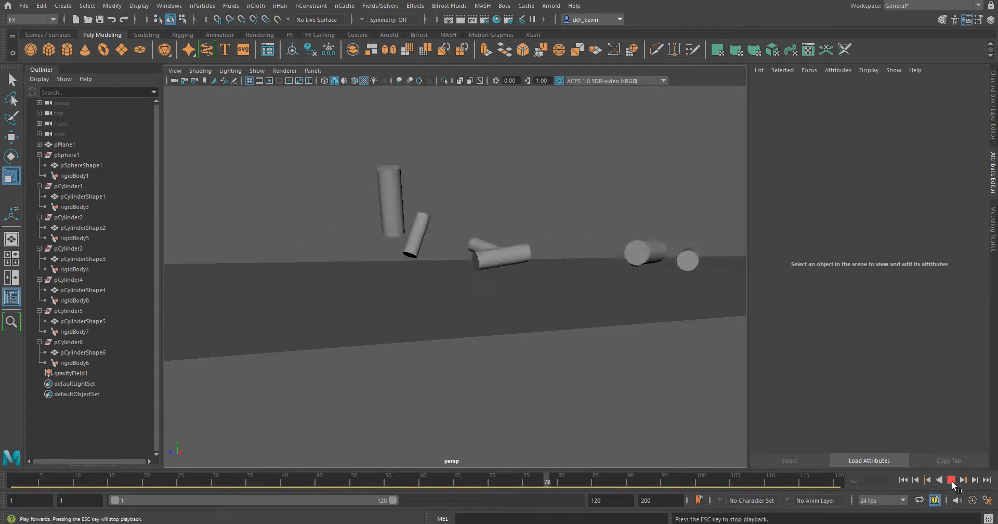
left_click(952, 483)
left_click(904, 481)
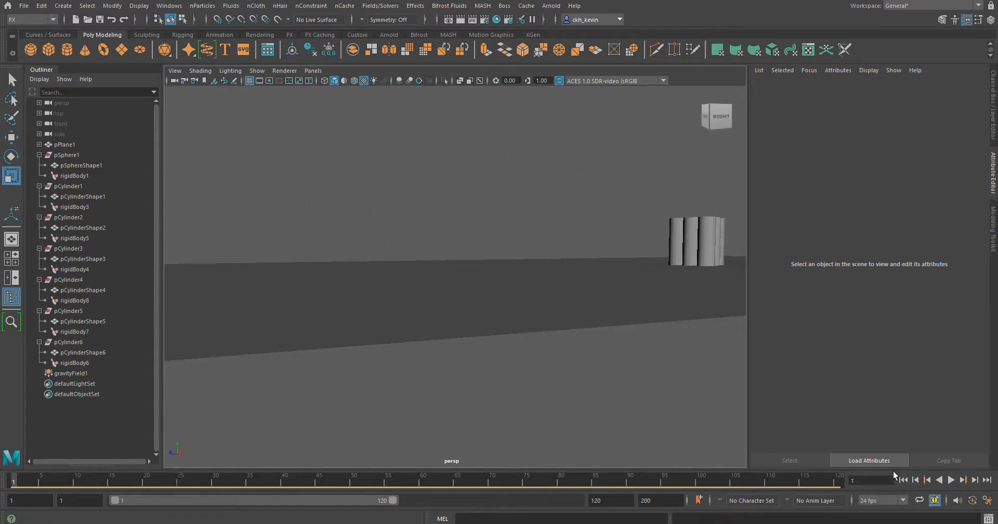
- Set the sphere's rigid body mass to 10 in its channel attributes
left_click_drag(450, 209, 428, 231, "alt")
middle_click_drag(383, 202, 102, 254, "alt")
left_click_drag(566, 299, 560, 282, "alt")
left_click_drag(366, 257, 420, 283, "alt")
left_click(995, 104)
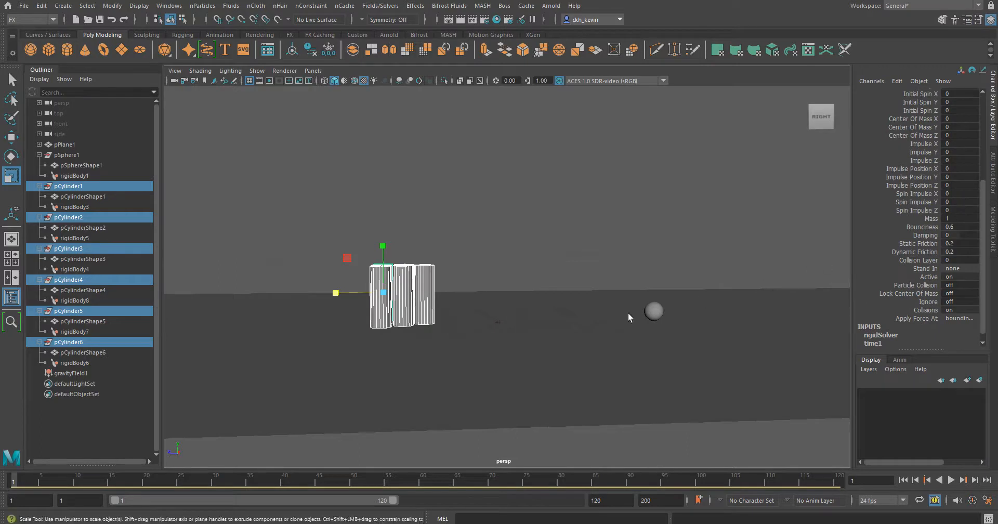
left_click(656, 310)
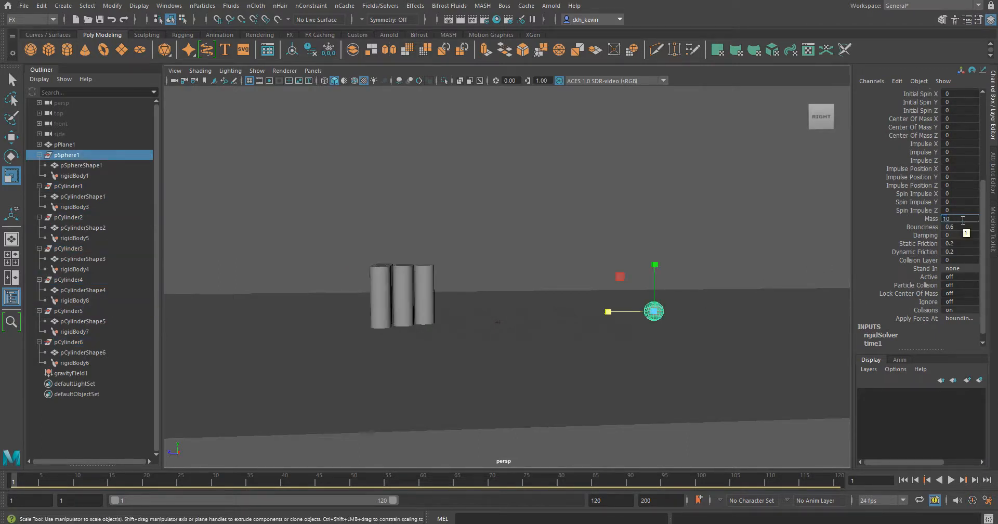
- Select all six cylinders and set both their static friction and dynamic friction to 0.02
left_click_drag(432, 268, 446, 269)
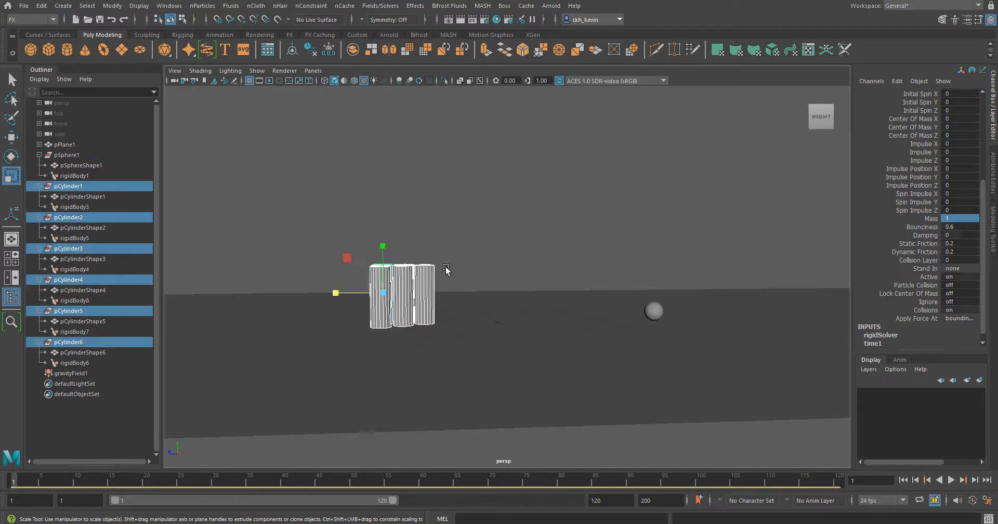
left_click(654, 314)
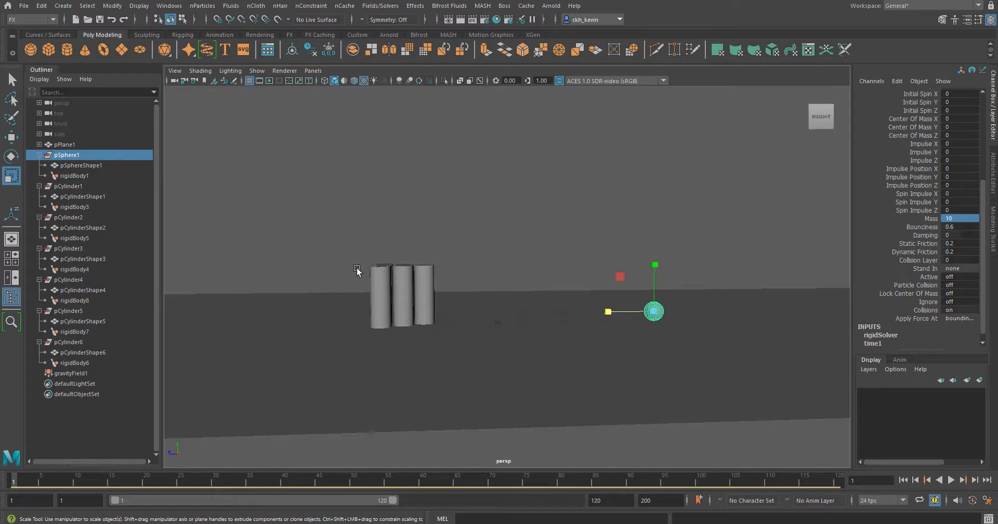
left_click_drag(434, 267, 474, 268)
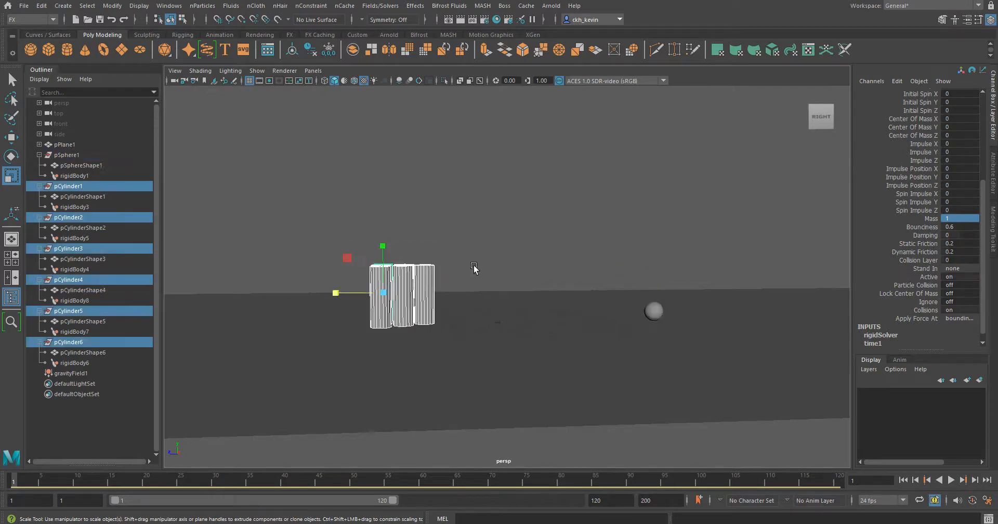
double_click(953, 242)
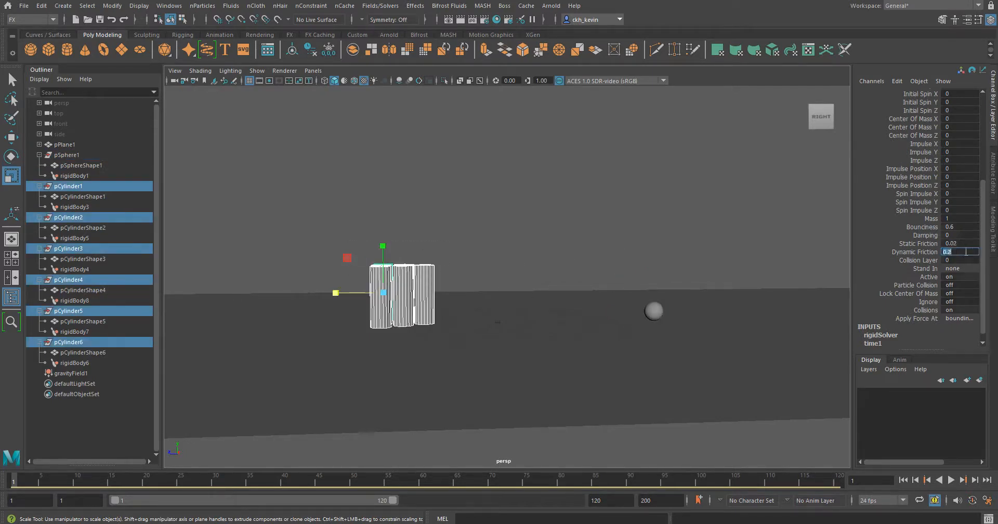
key("Return")
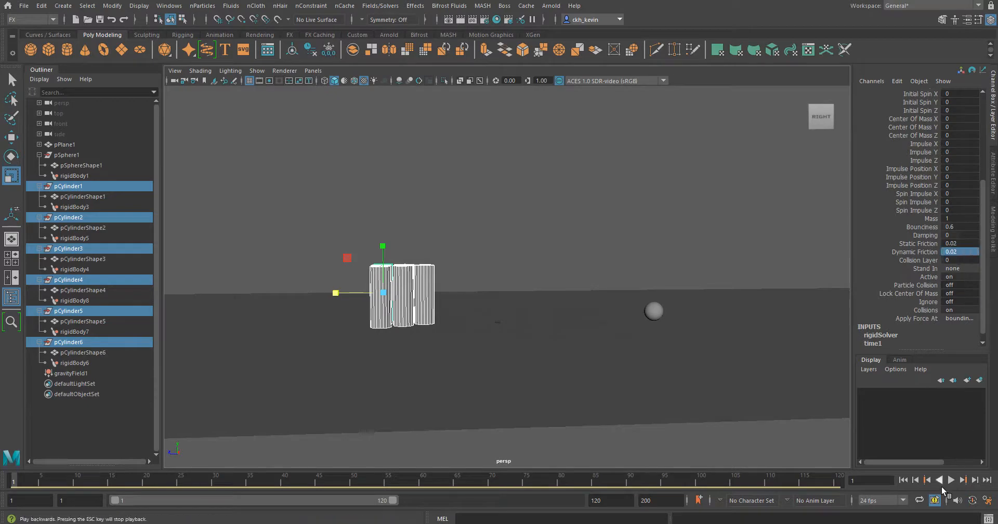
- Play the simulation to check the cylinders' motion with the reduced friction, and rewind to the start
left_click(951, 479)
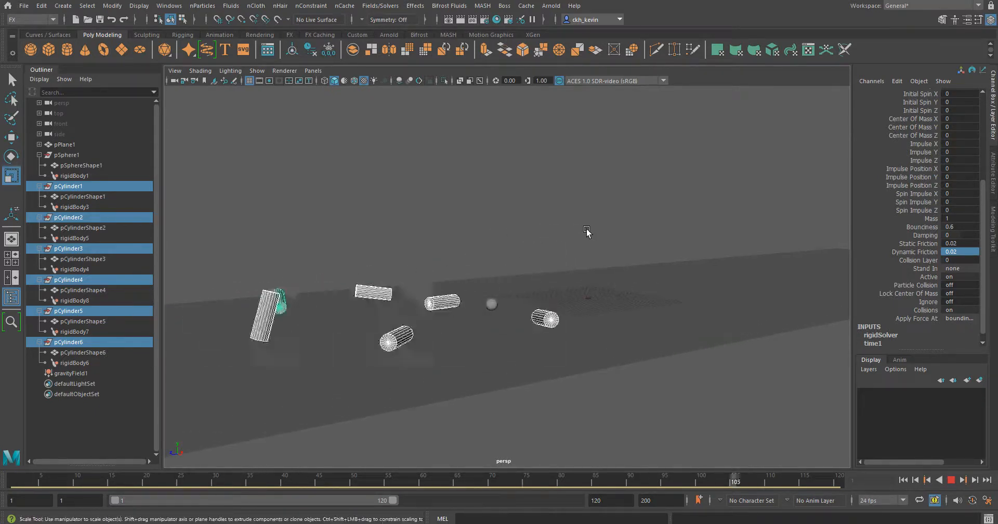
left_click(951, 480)
left_click(905, 482)
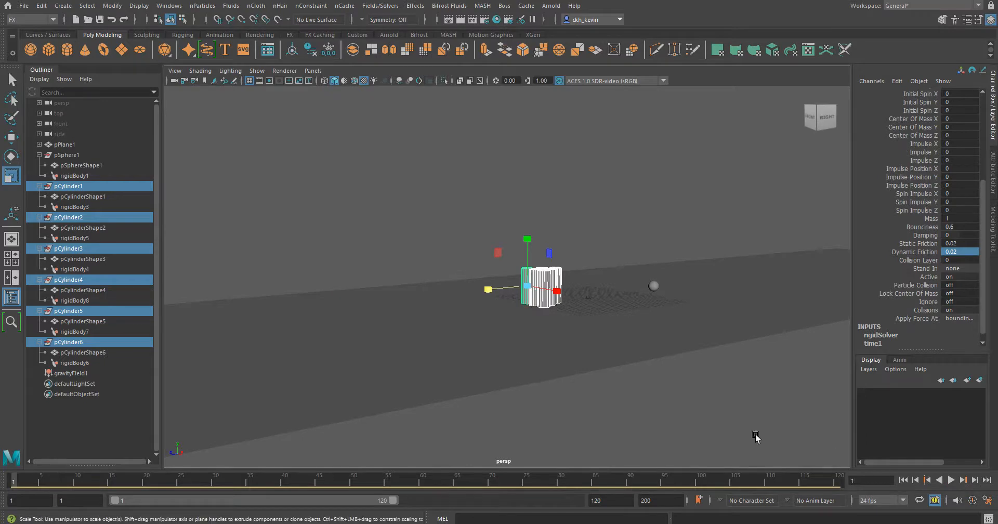
- Create a new perspective camera for the viewport and rename it "follow cam"
scroll(696, 314, "up", 6)
middle_click_drag(695, 314, 332, 343, "alt")
scroll(513, 242, "up", 2)
scroll(514, 245, "up", 1)
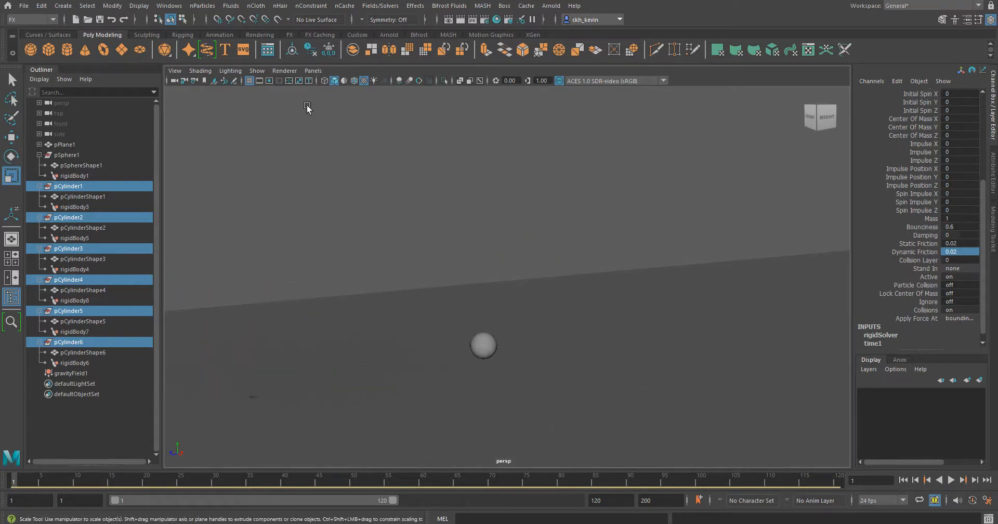
left_click(328, 106)
left_click(313, 70)
mouse_move(364, 85)
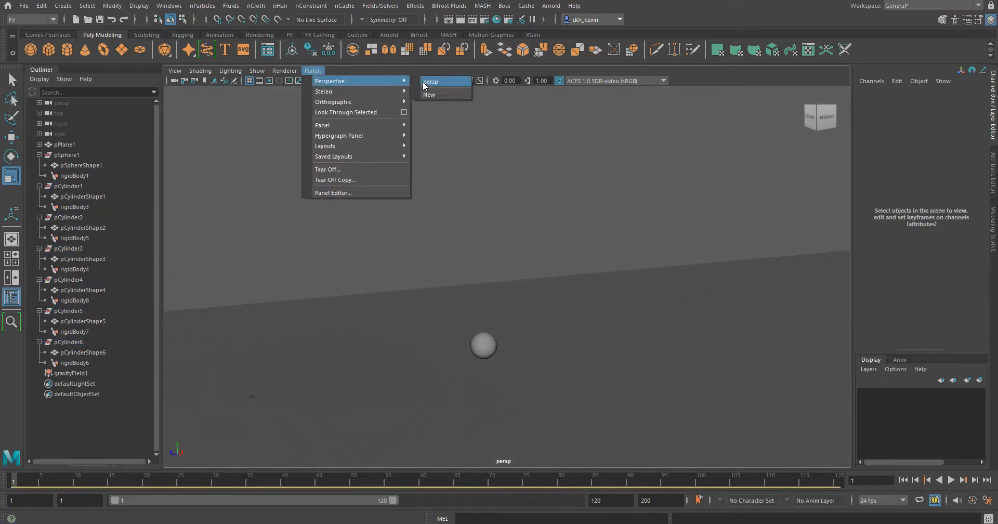
left_click(432, 97)
left_click_drag(651, 231, 505, 285, "alt")
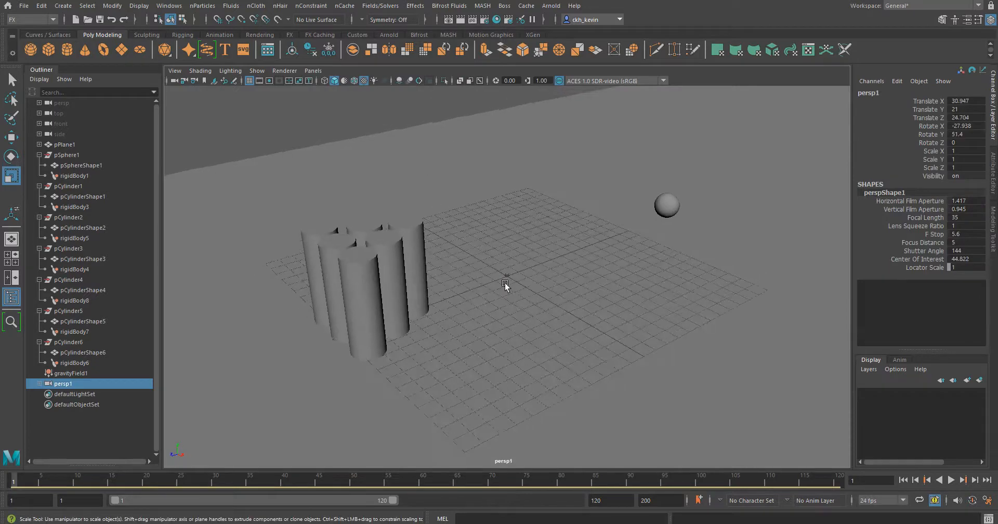
double_click(103, 383)
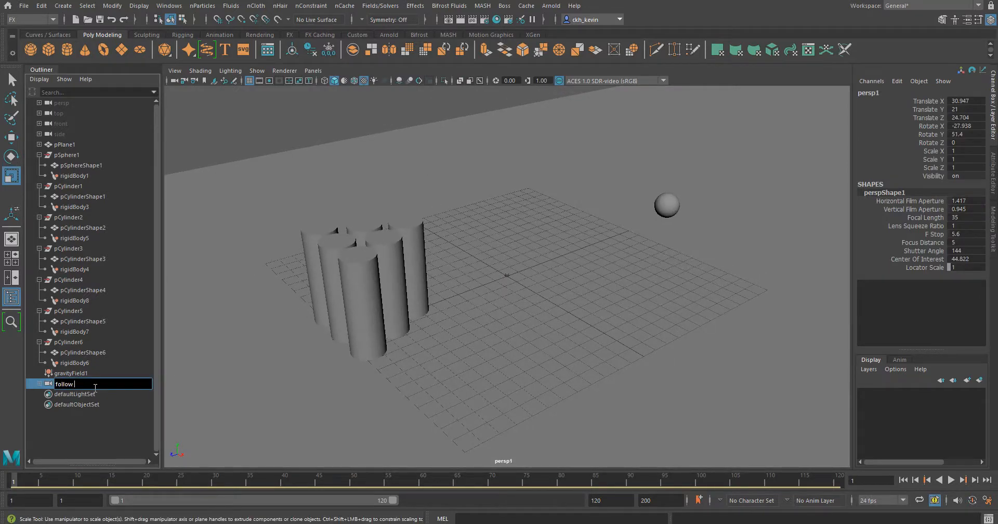
type("follow cam")
key("Return")
- Frame the sphere from a low, close angle through follow_cam and display the camera's gate with its mask
left_click_drag(586, 203, 372, 311, "alt")
middle_click_drag(448, 350, 622, 273, "alt")
scroll(566, 273, "up", 6)
scroll(622, 278, "down", 1)
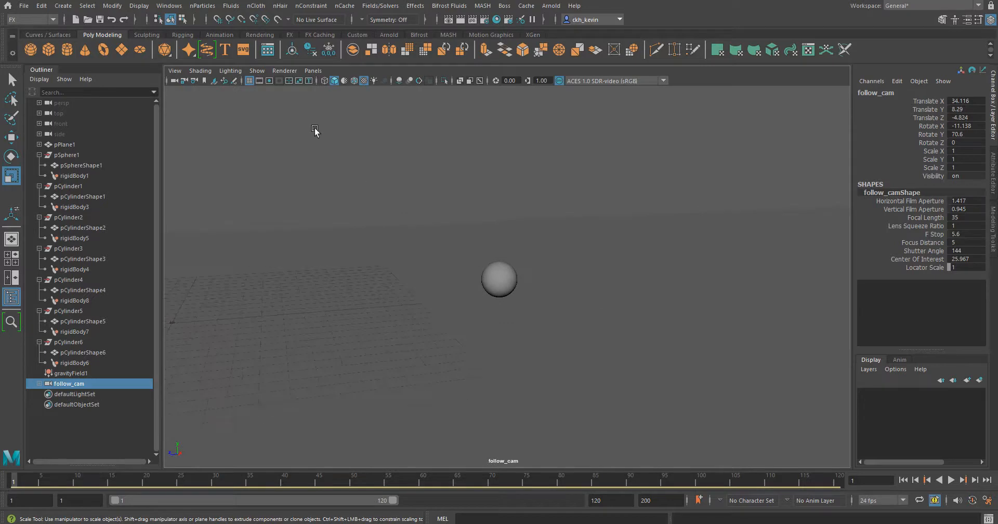
left_click(279, 80)
middle_click_drag(555, 269, 566, 267, "alt")
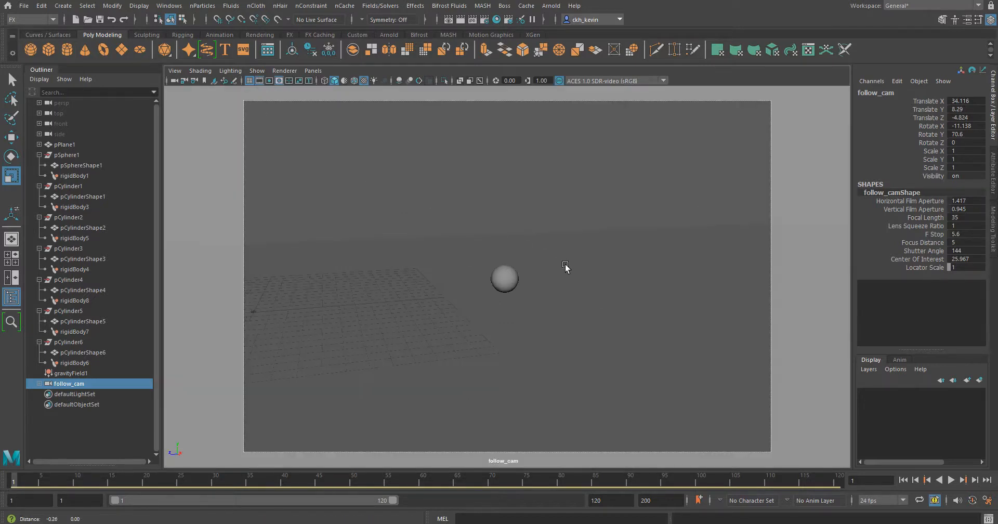
left_click_drag(568, 273, 613, 263, "alt")
scroll(612, 263, "up", 5)
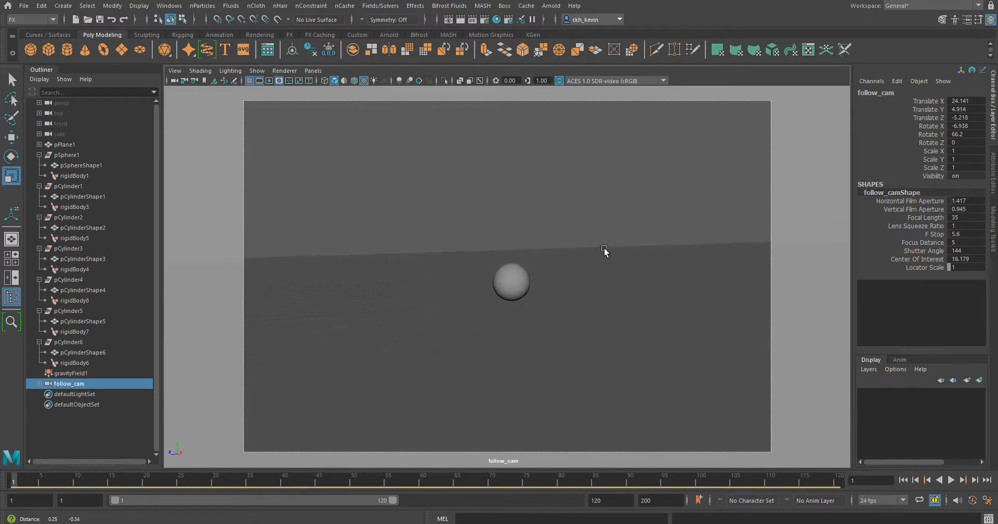
- Parent follow_cam under pSphere1 so the camera travels with the sphere, and clear the selection
left_click(500, 278)
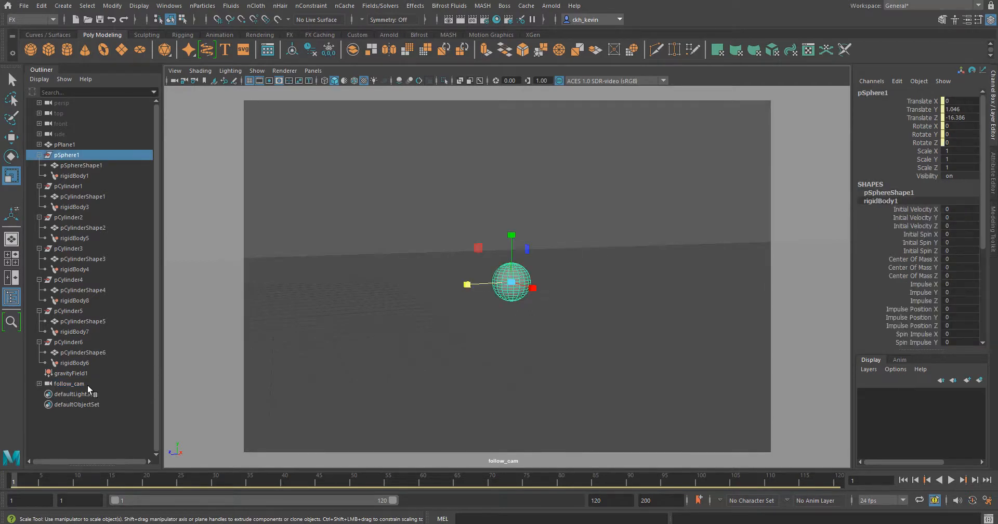
left_click(87, 385)
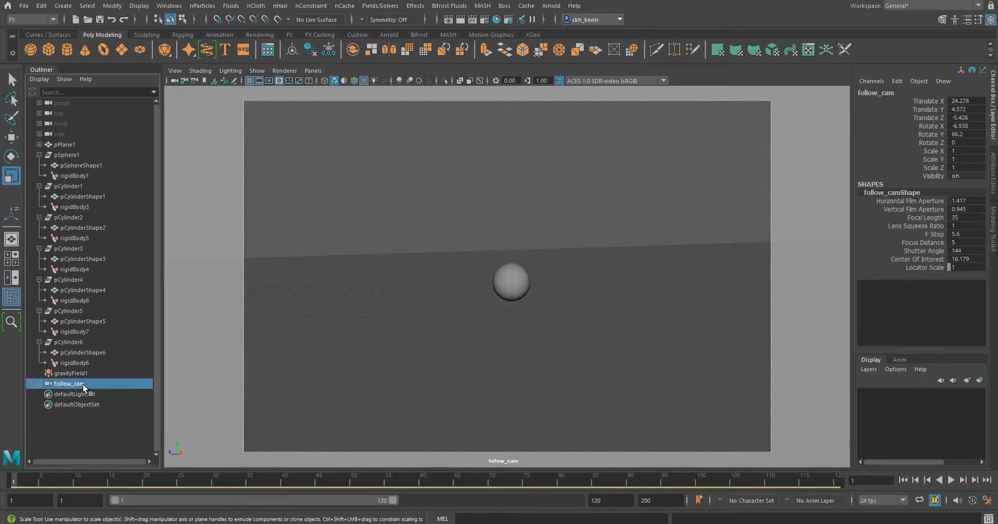
left_click_drag(83, 152, 83, 151)
left_click(84, 151)
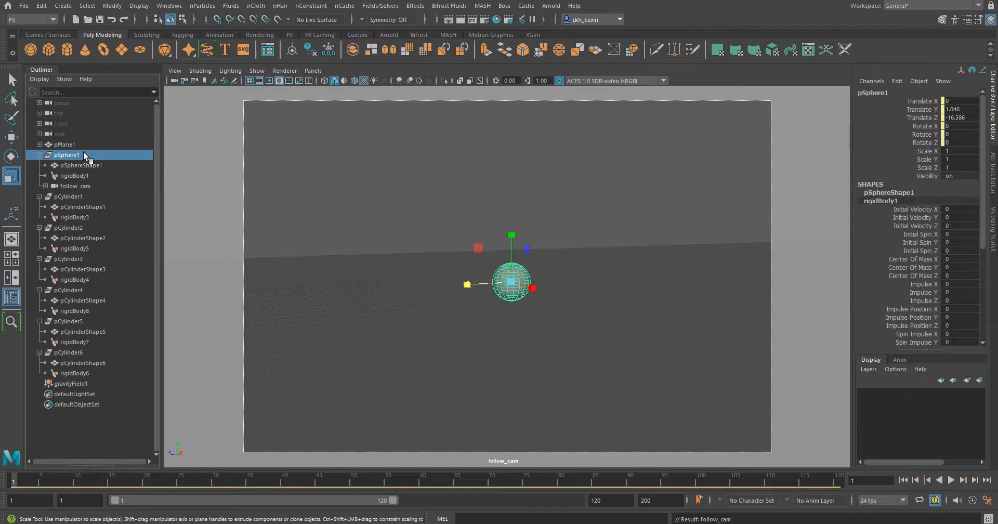
left_click(416, 201)
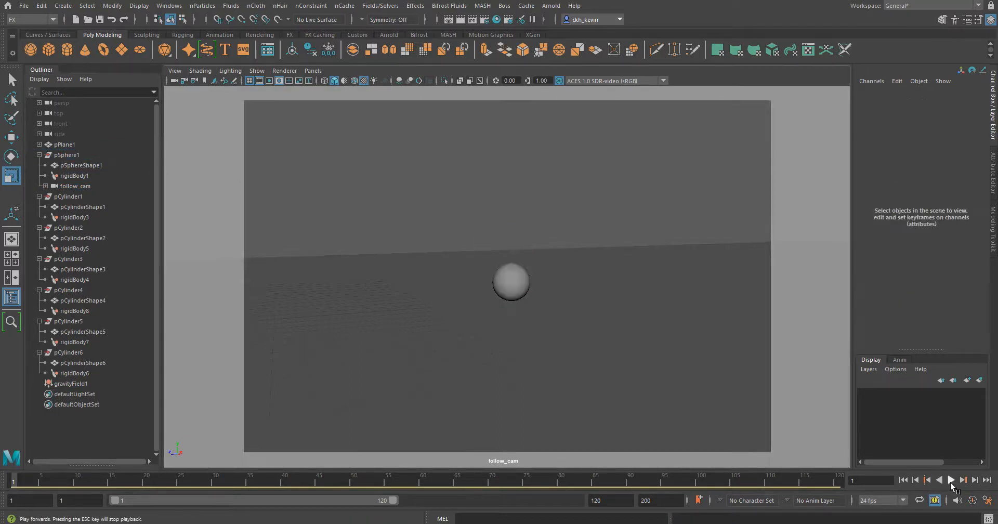
- Play the simulation through follow_cam to check the tracking shot, and rewind to the start
left_click(951, 482)
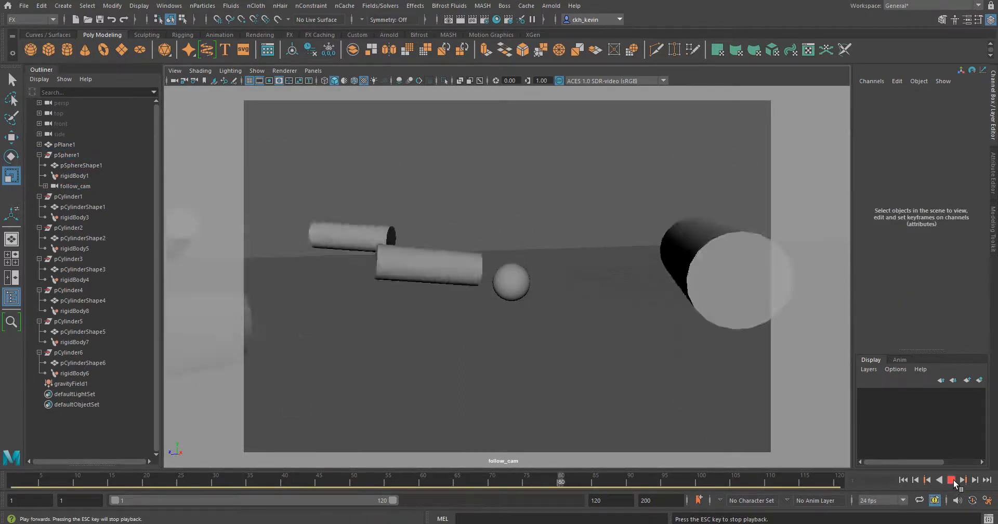
left_click(951, 480)
left_click(902, 480)
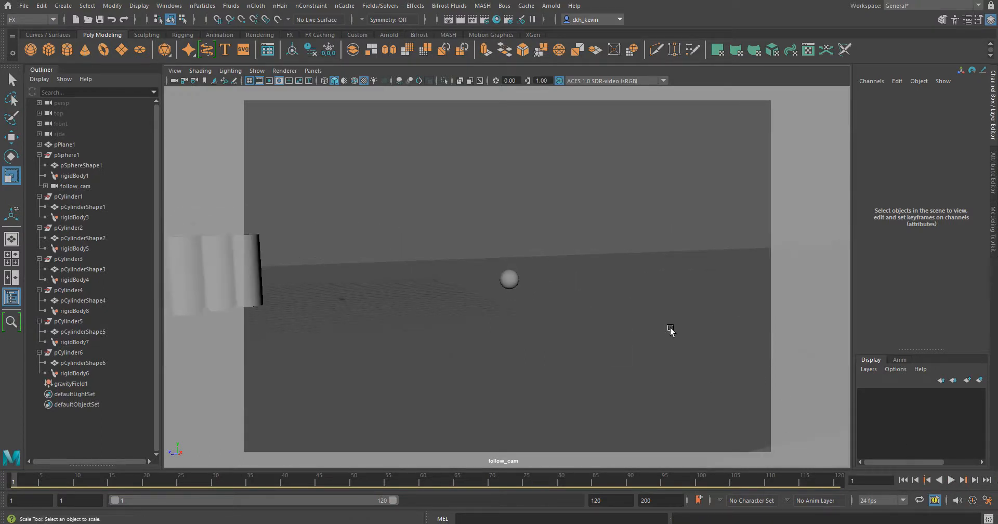
- Replay the simulation past the impact, stop it, and raise and pull back follow_cam to frame the scattered cylinders
left_click(952, 480)
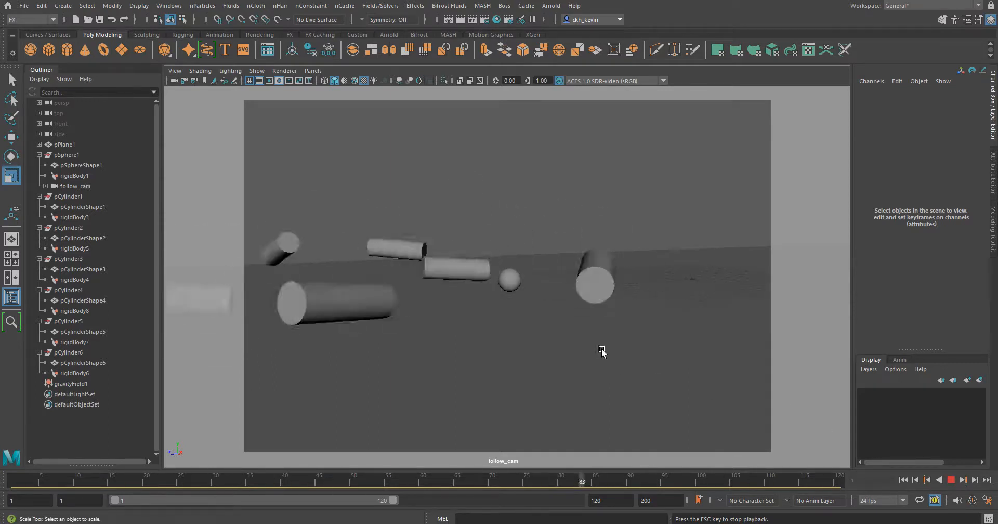
left_click(951, 480)
left_click_drag(594, 371, 605, 374, "alt")
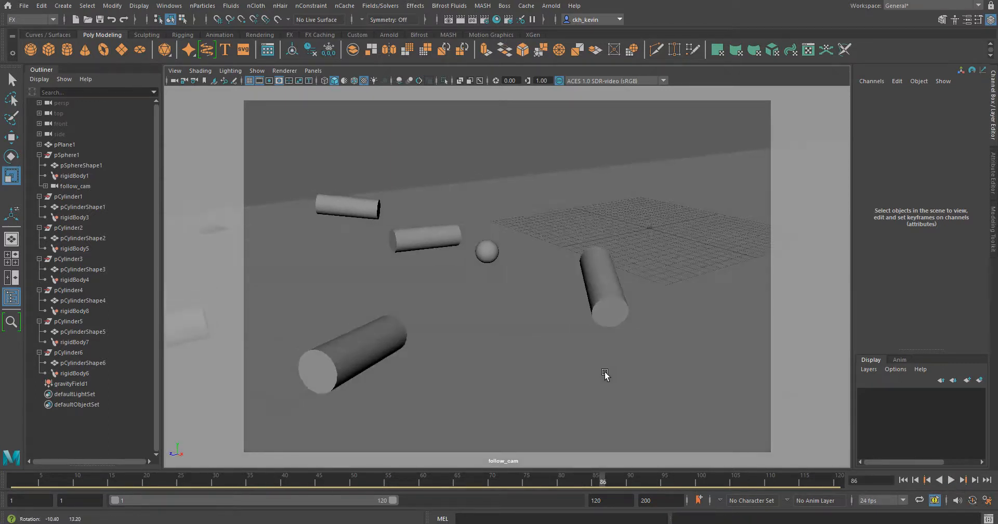
middle_click_drag(630, 301, 657, 338, "alt")
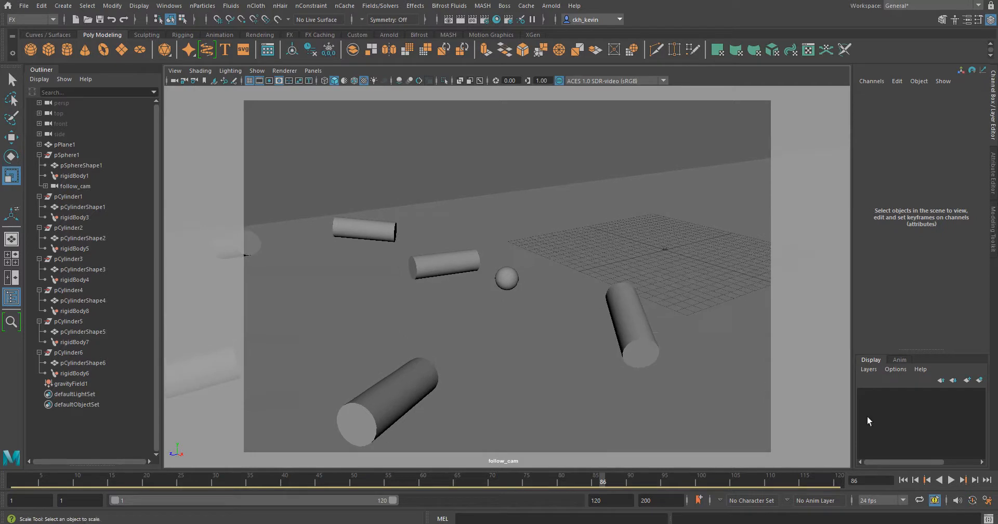
right_click_drag(813, 431, 617, 298, "alt")
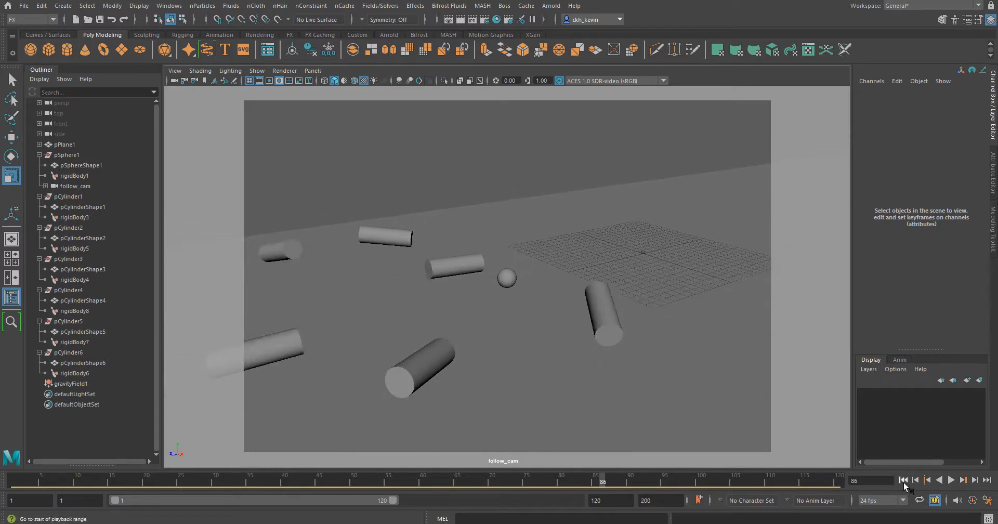
- Play the simulation from the start to review the raised camera view, stop before the impact and rewind
left_click(904, 481)
left_click(952, 480)
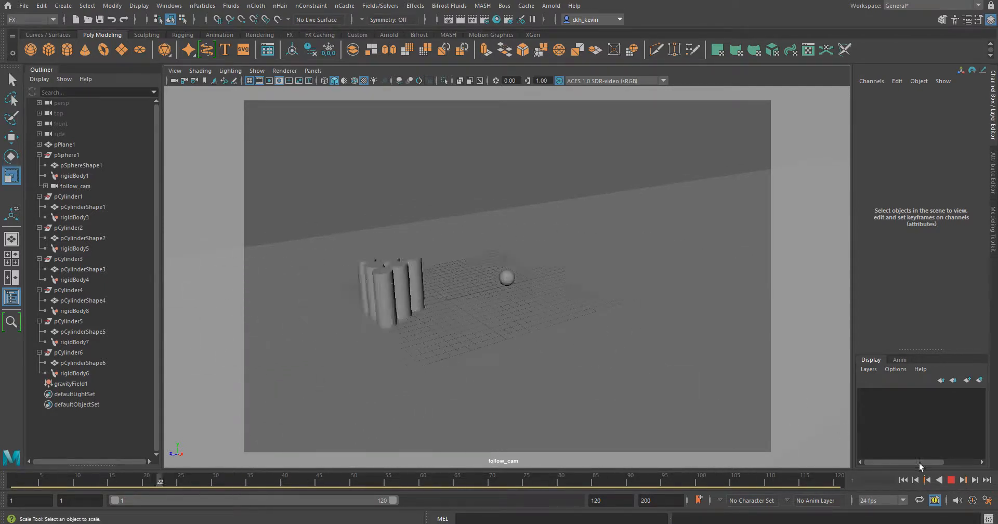
left_click(952, 480)
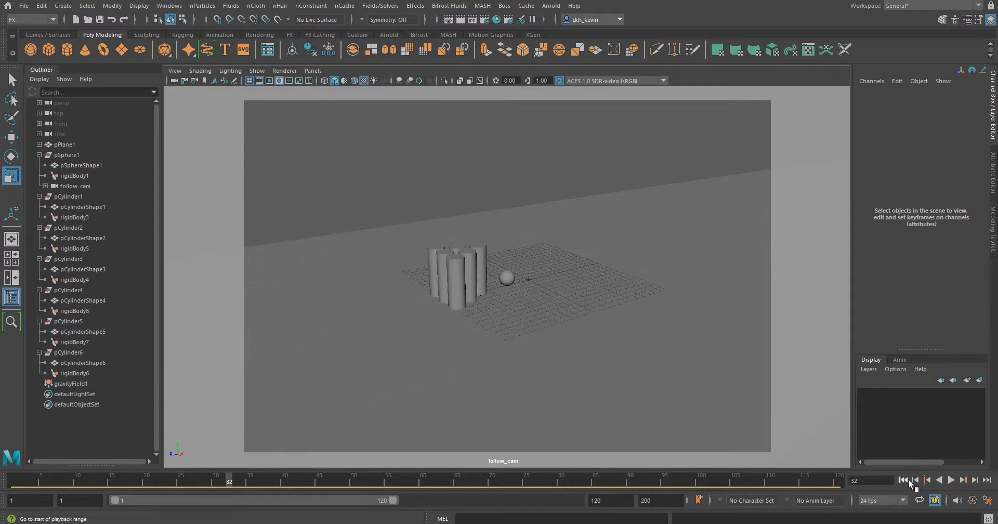
left_click(908, 481)
- Shift follow_cam's framing so the sphere sits right of centre, and play the simulation through the impact
middle_click_drag(516, 278, 559, 268, "alt")
middle_click_drag(638, 277, 680, 273, "alt")
left_click(952, 480)
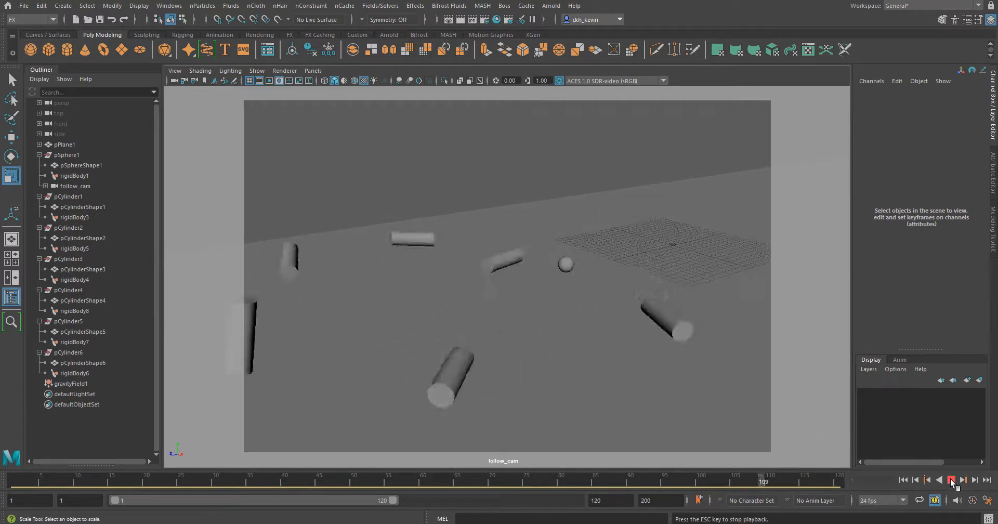
left_click(952, 480)
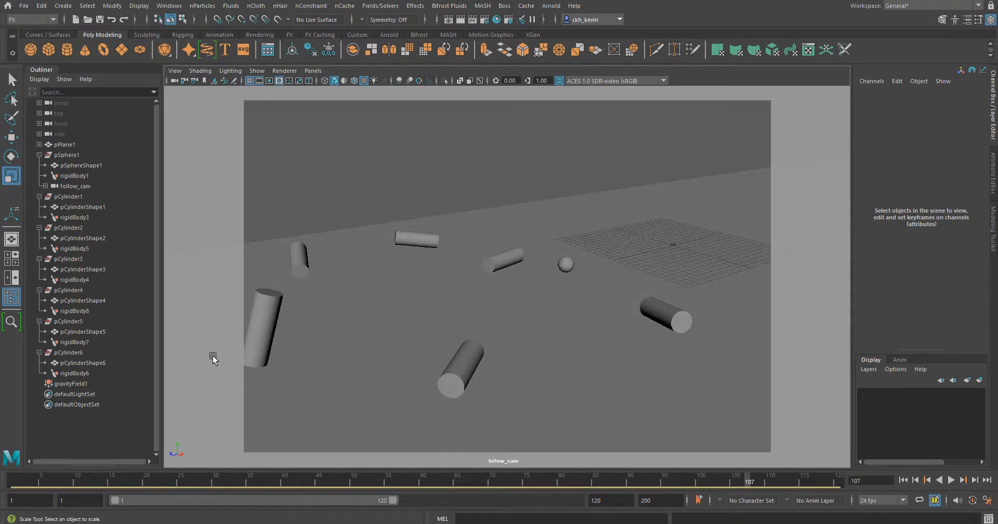
- Open gravityField1's full attributes, set its magnitude to 6, test the simulation and rewind to the start
left_click(87, 384)
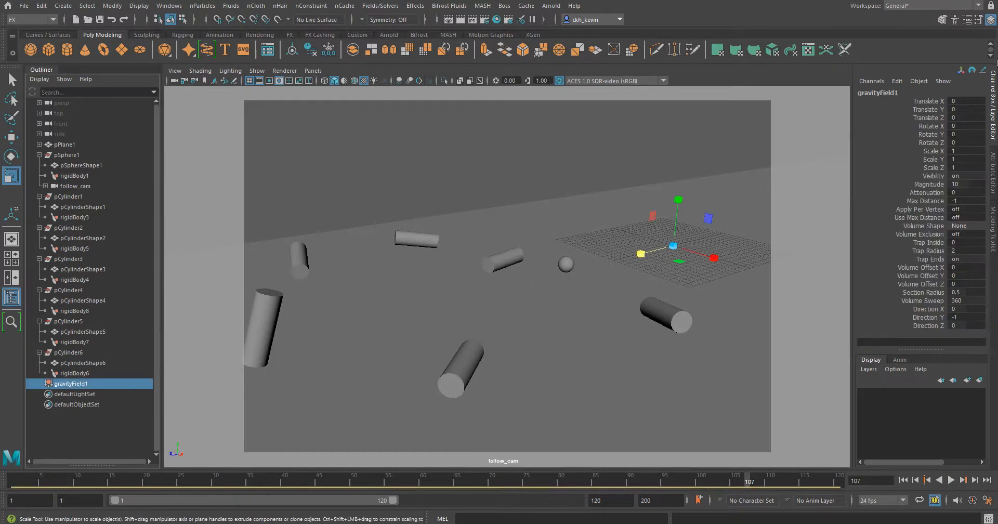
key("ctrl+a")
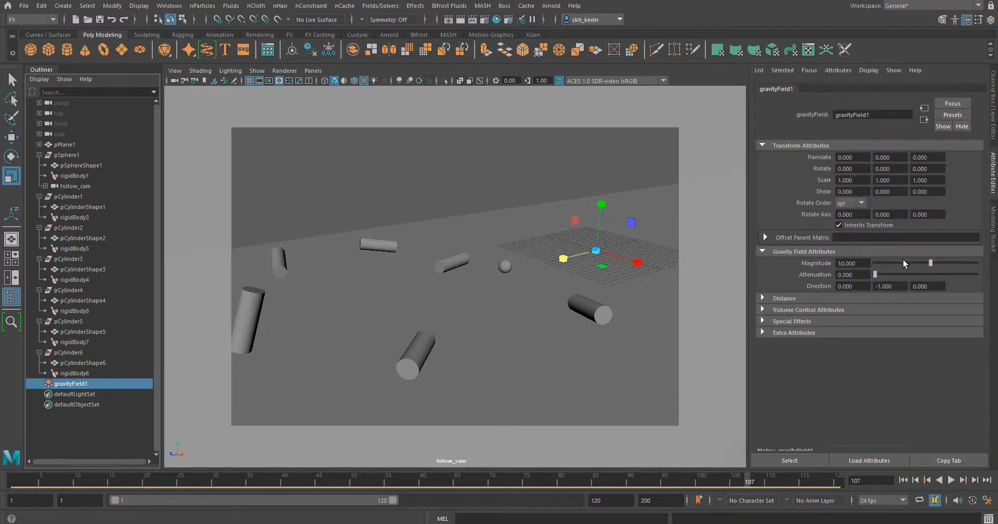
left_click(902, 263)
left_click(926, 483)
left_click(934, 481)
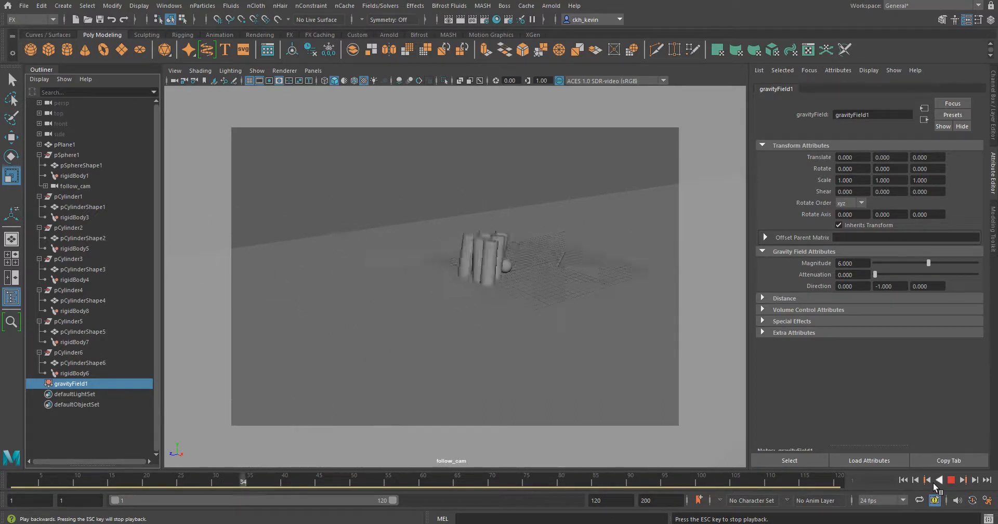
left_click(950, 480)
left_click(903, 480)
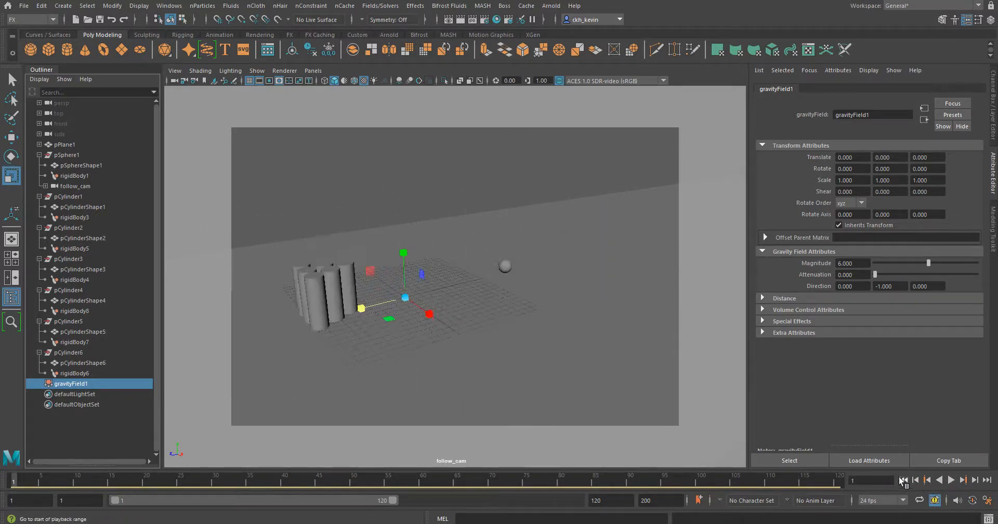
- Raise the gravity field's magnitude to 100, play the simulation to test it, and rewind to the start
left_click_drag(930, 263, 978, 263)
left_click(951, 480)
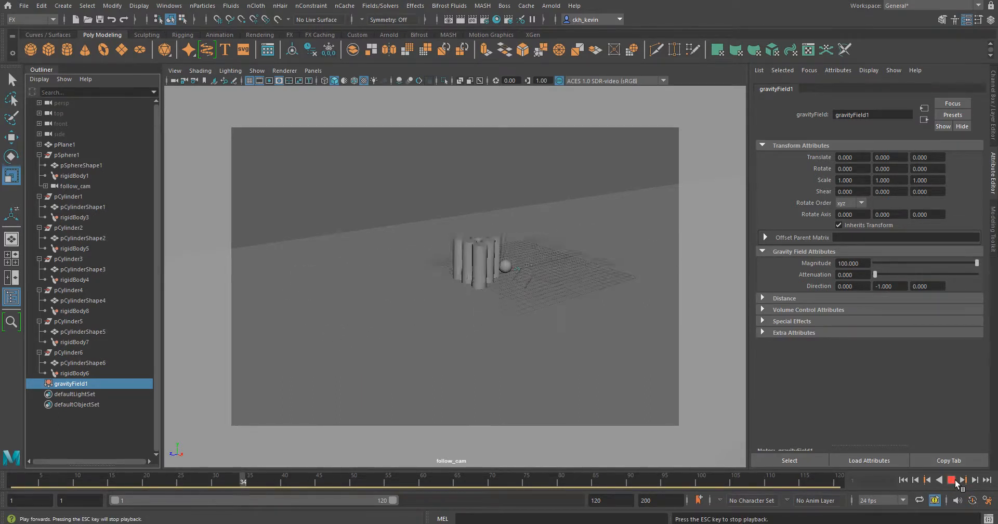
left_click(951, 480)
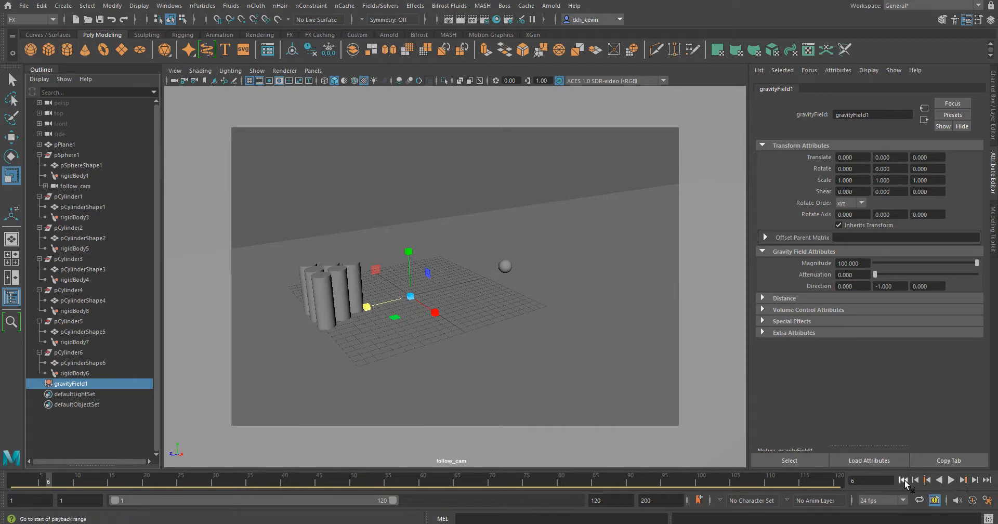
left_click(903, 480)
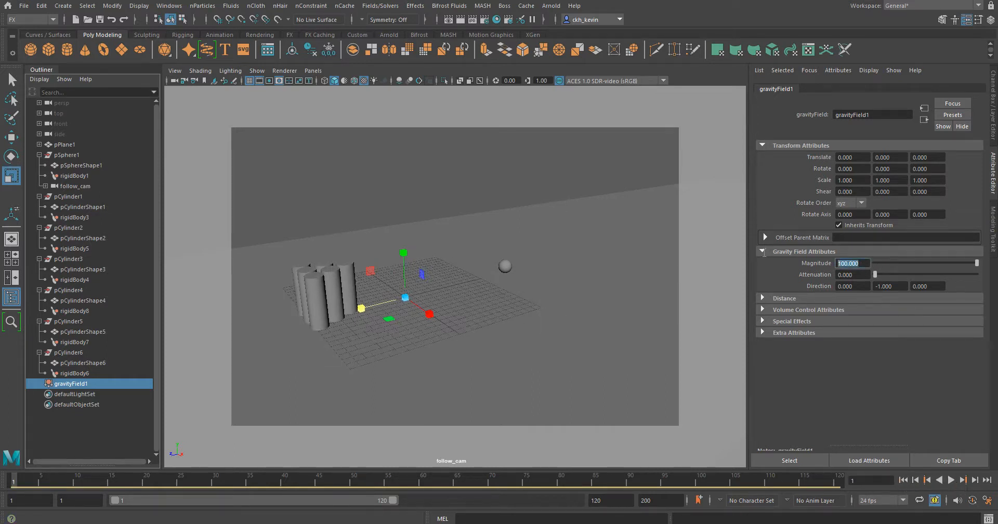
- Set the gravity field's magnitude to 5, play the simulation from the start and stop it
type("5")
key("Return")
left_click(953, 481)
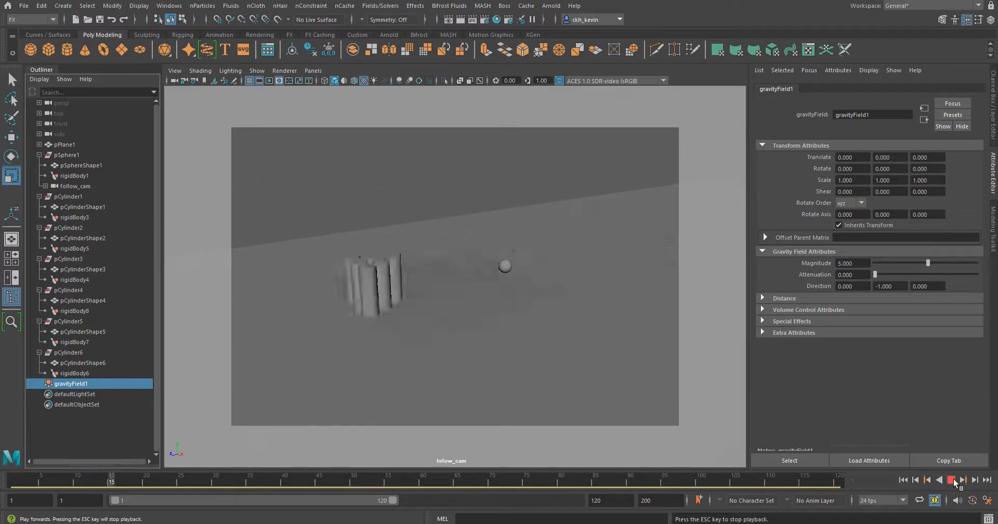
left_click(953, 480)
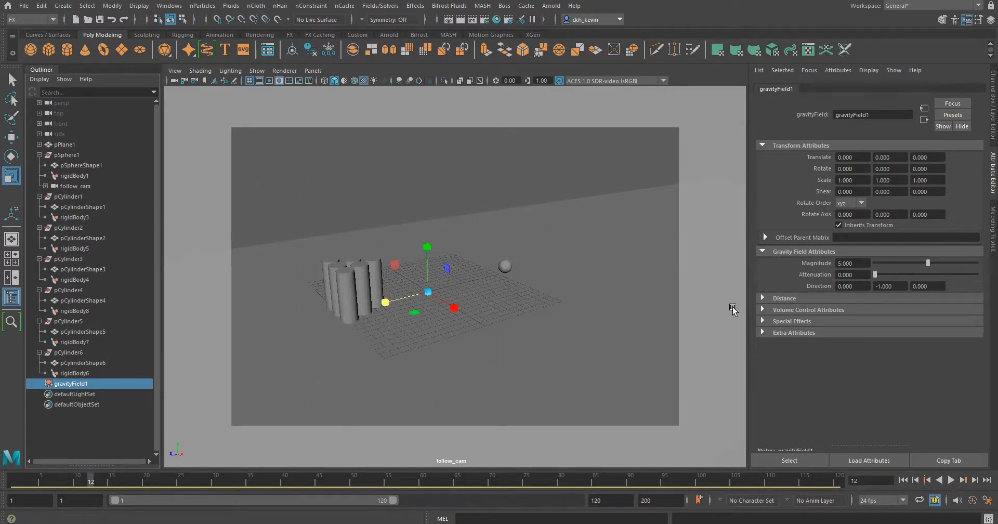